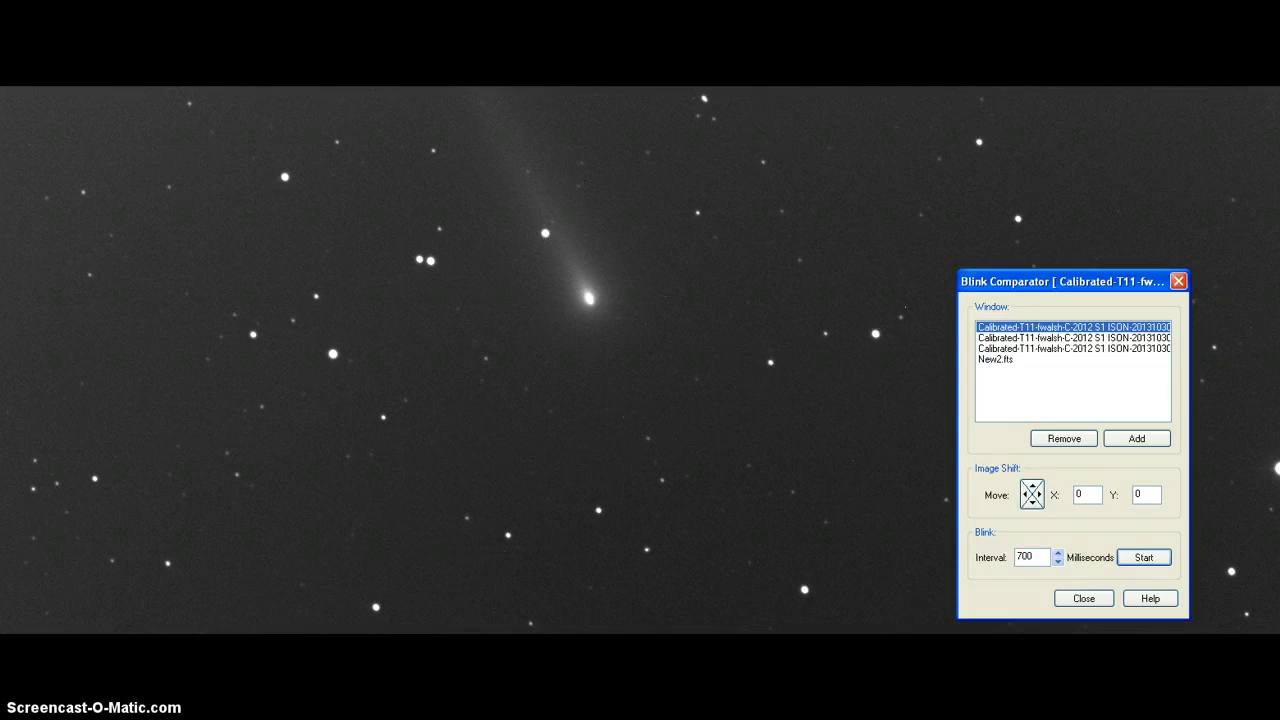
Blink the loaded calibrated comet ISON images at a 700 millisecond interval with the view magnified on the comet, and stop the blinking
left_click(1158, 560)
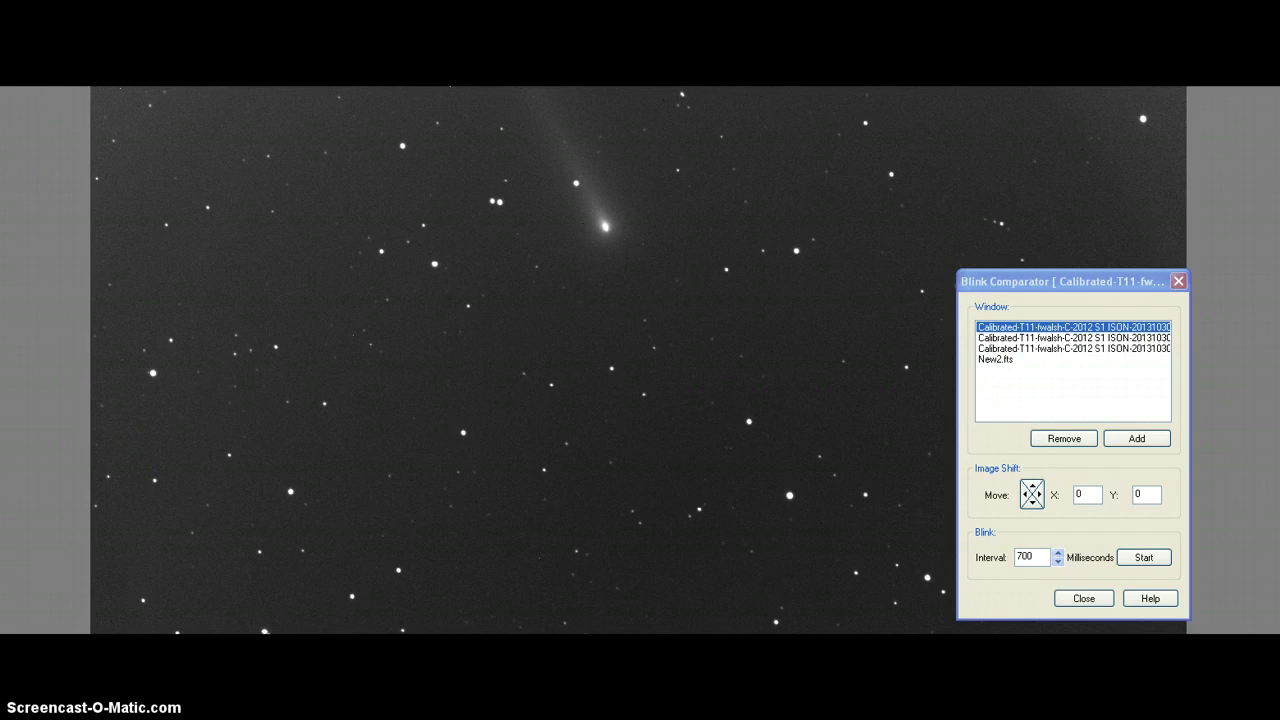
scroll(638, 223, "up", 3)
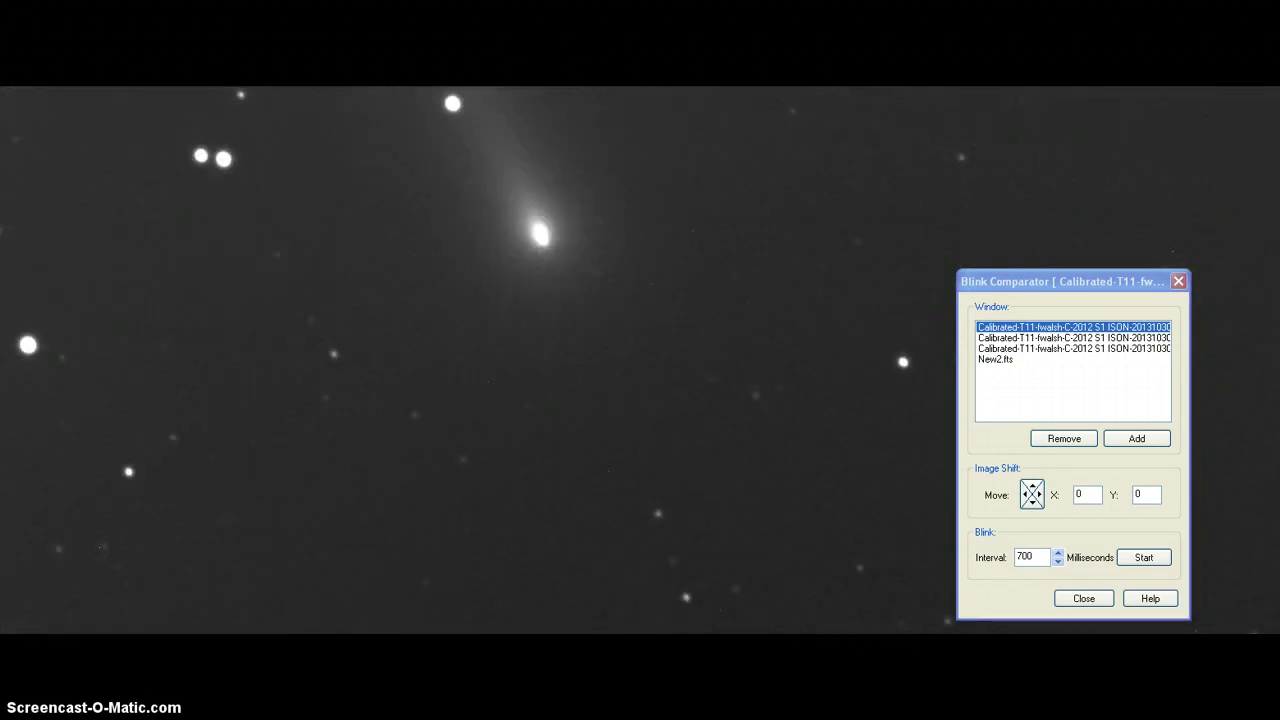
scroll(480, 360, "up", 5)
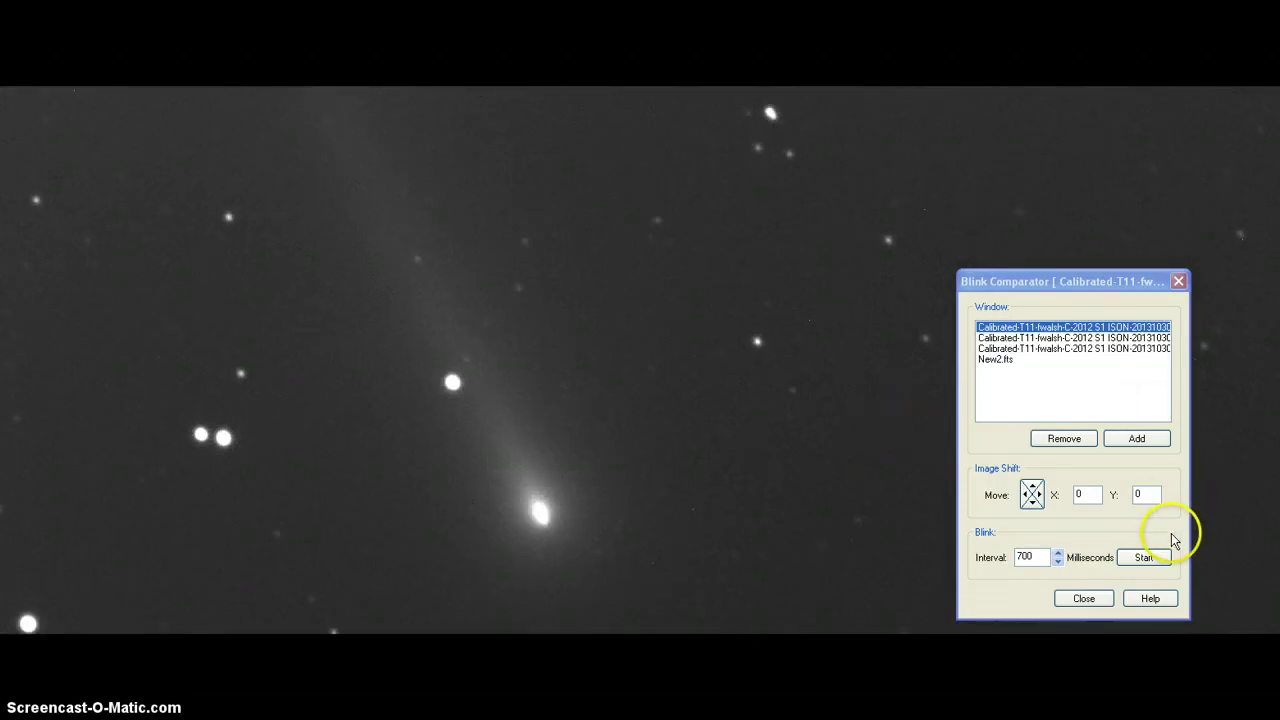
left_click(1148, 557)
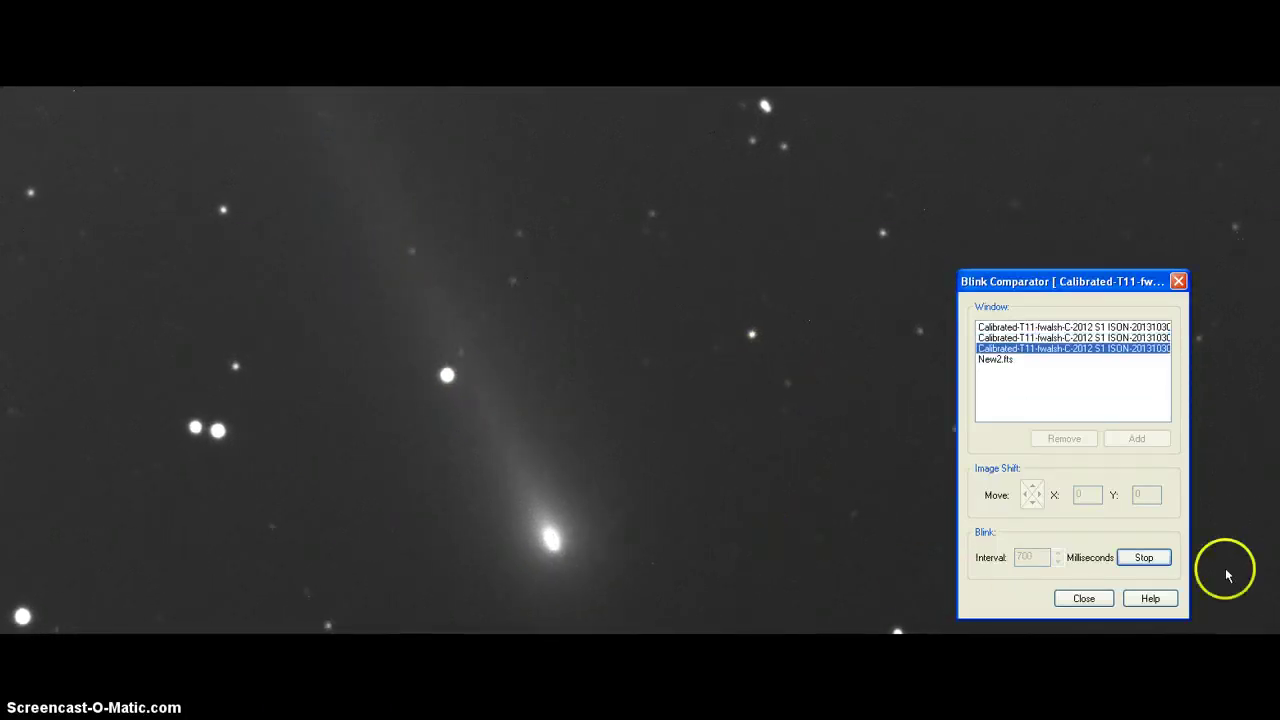
left_click(1144, 557)
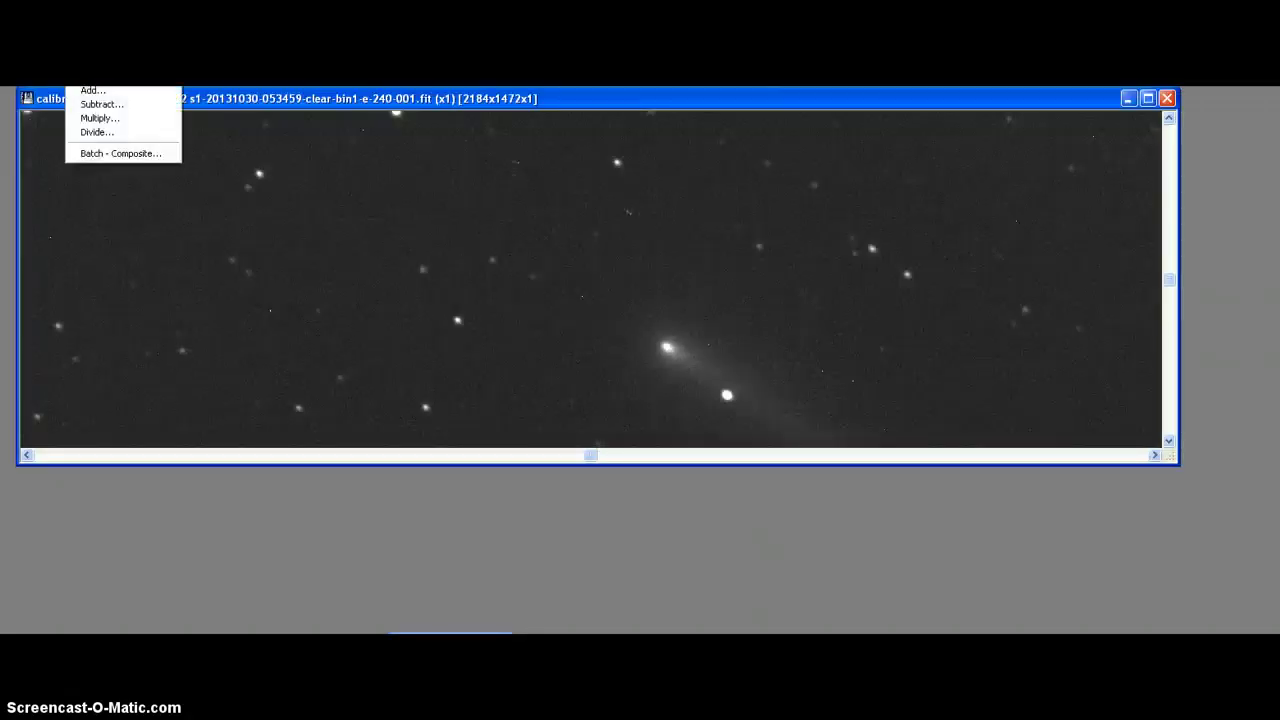
left_click(90, 151)
key("alt+f")
key("Return")
left_click(368, 513)
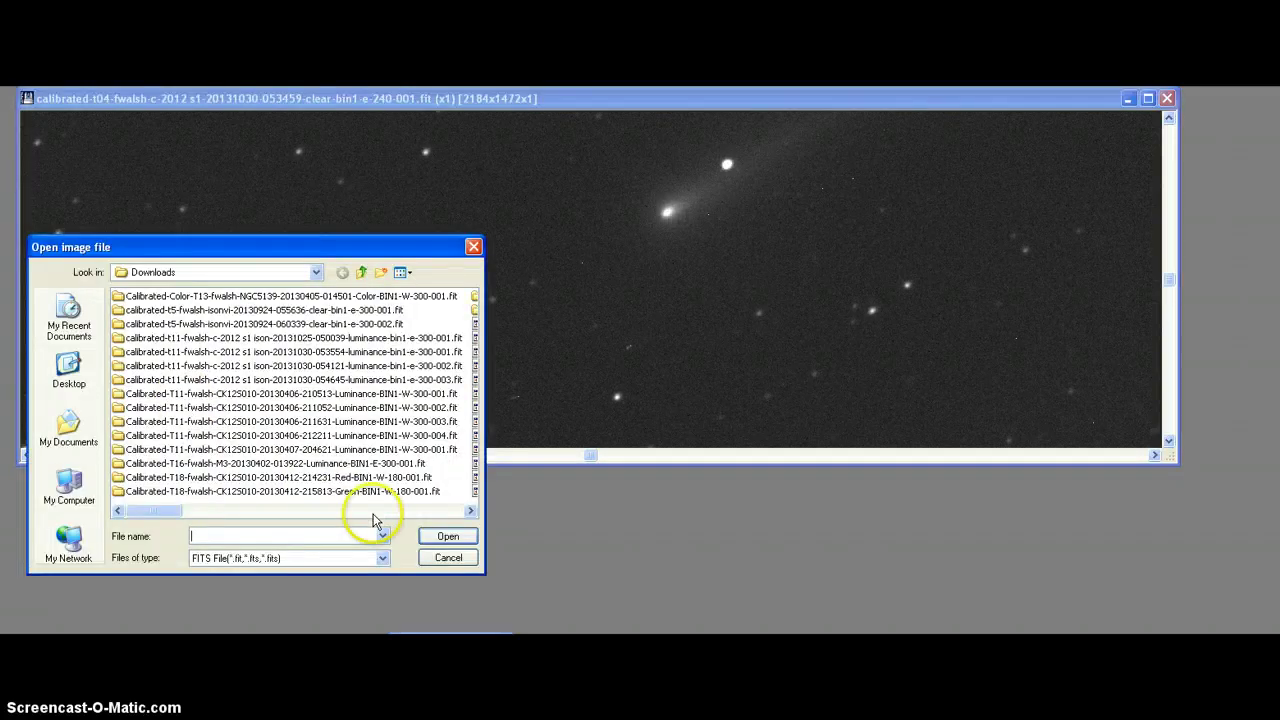
left_click(372, 512)
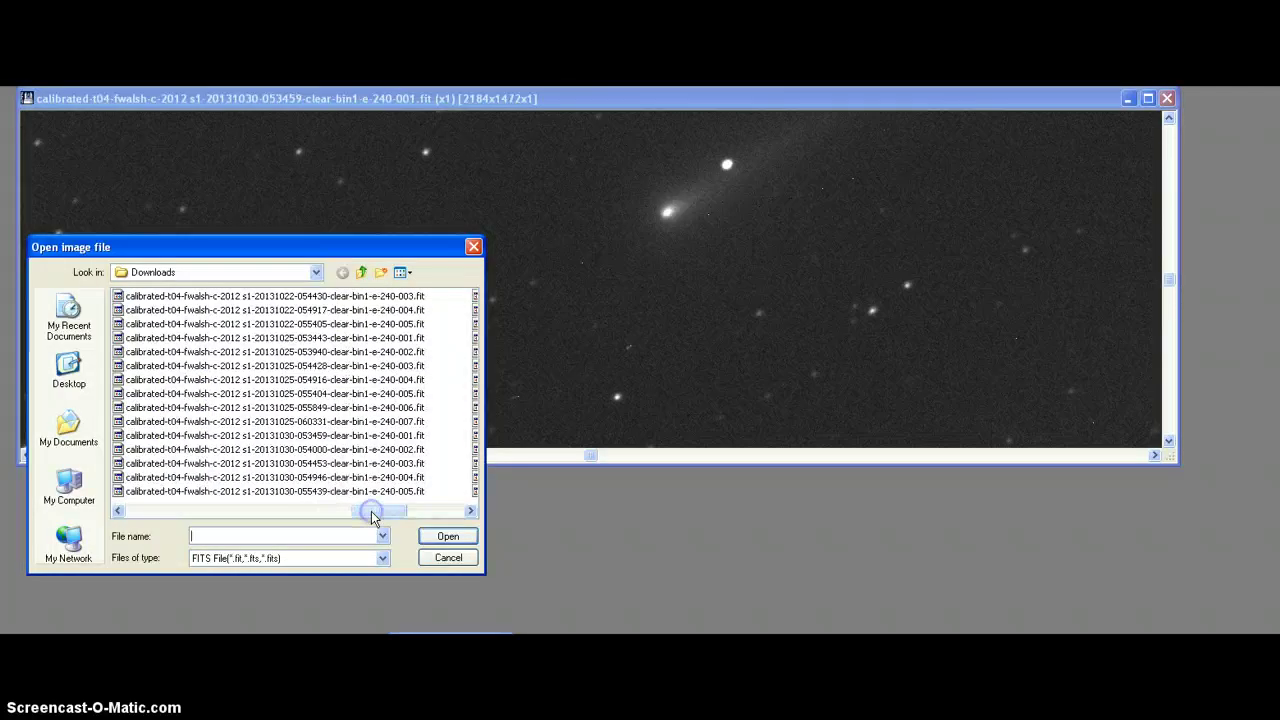
left_click_drag(372, 512, 380, 508)
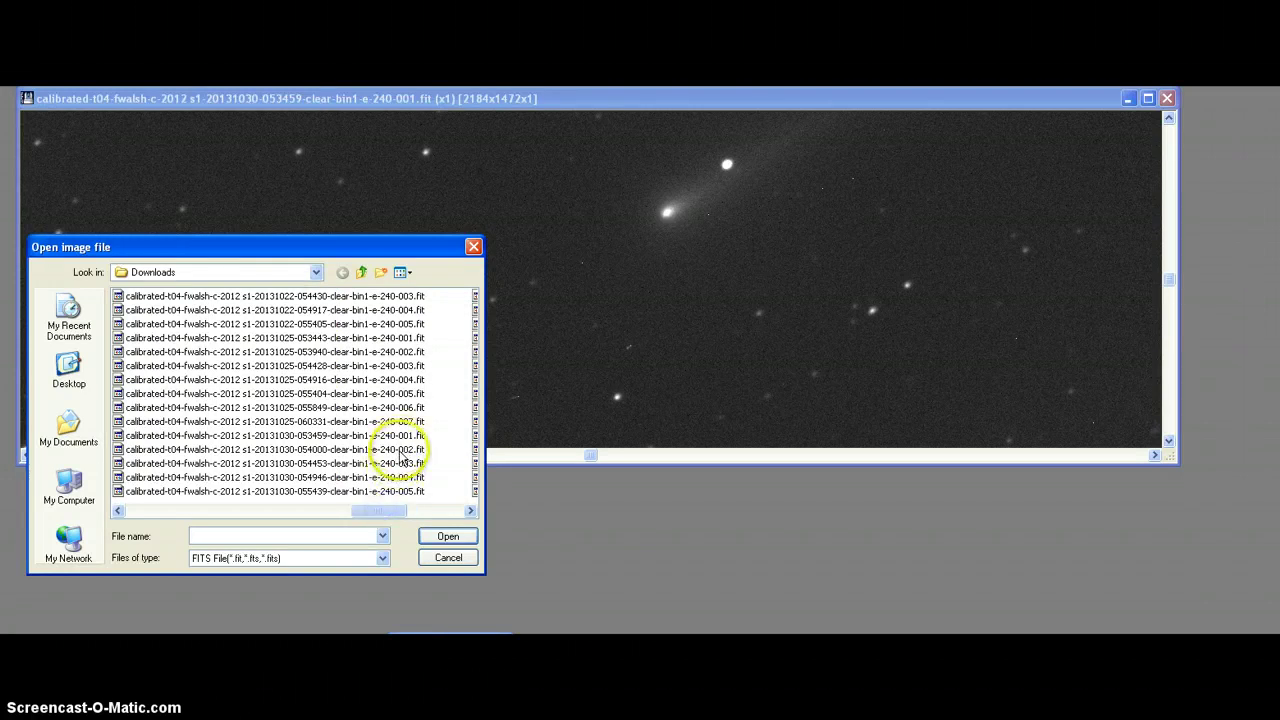
double_click(399, 450)
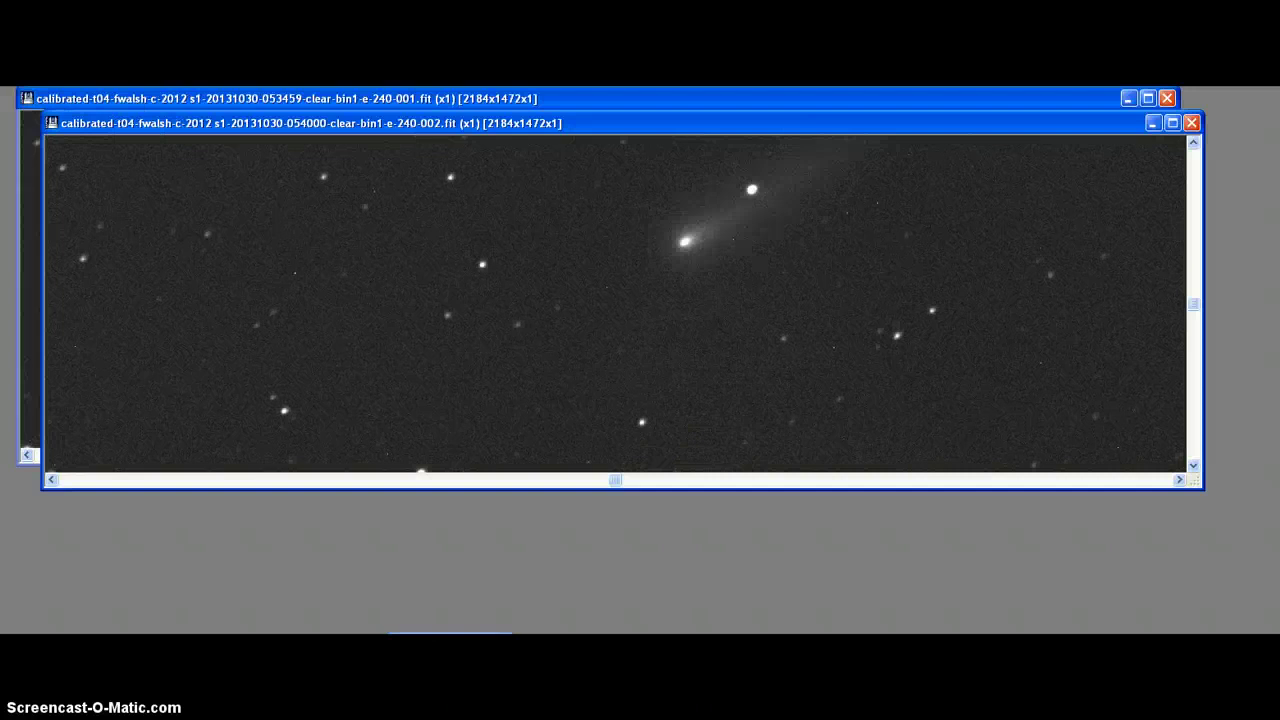
key("alt+f")
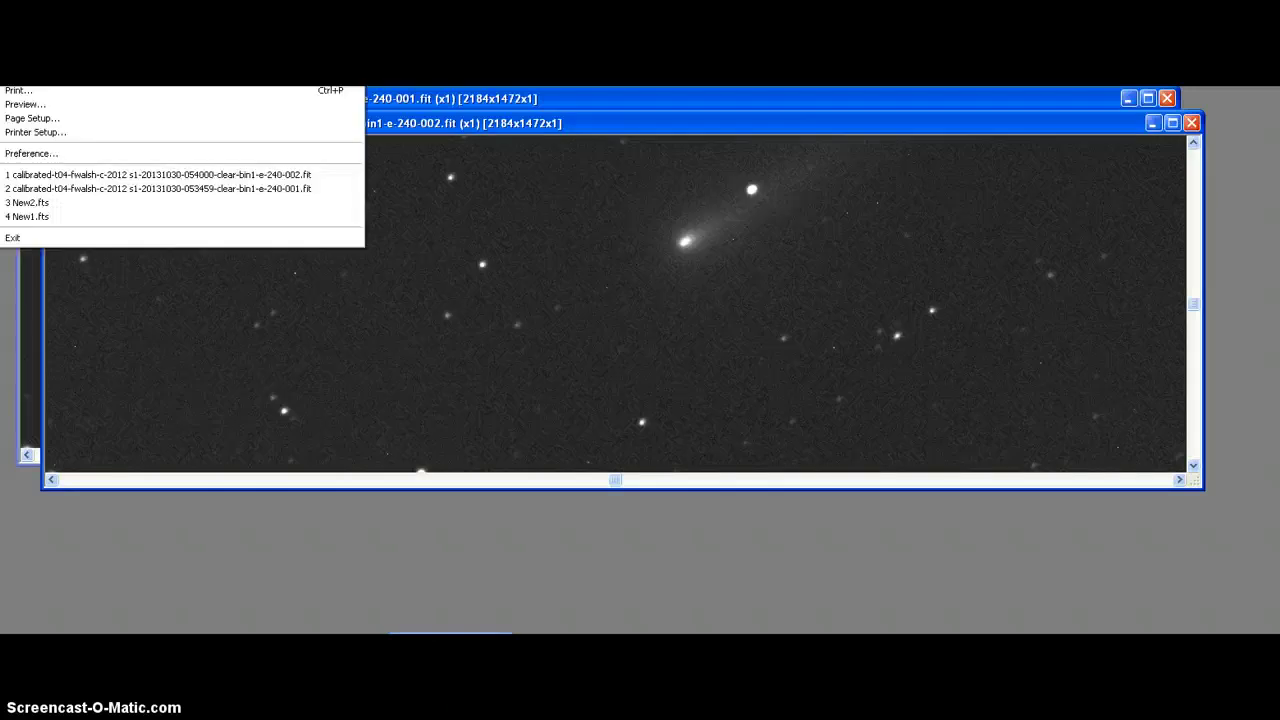
key("o")
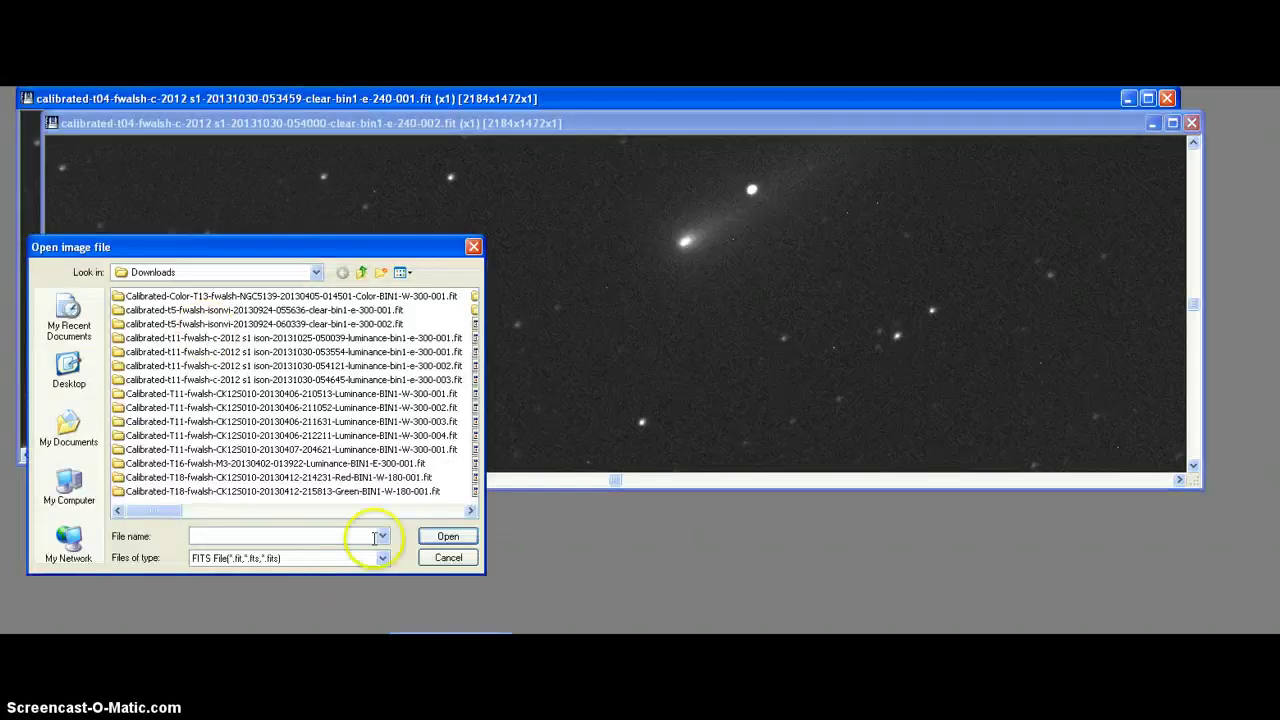
left_click(428, 511)
left_click(428, 512)
left_click(428, 512)
left_click(428, 512)
left_click(137, 510)
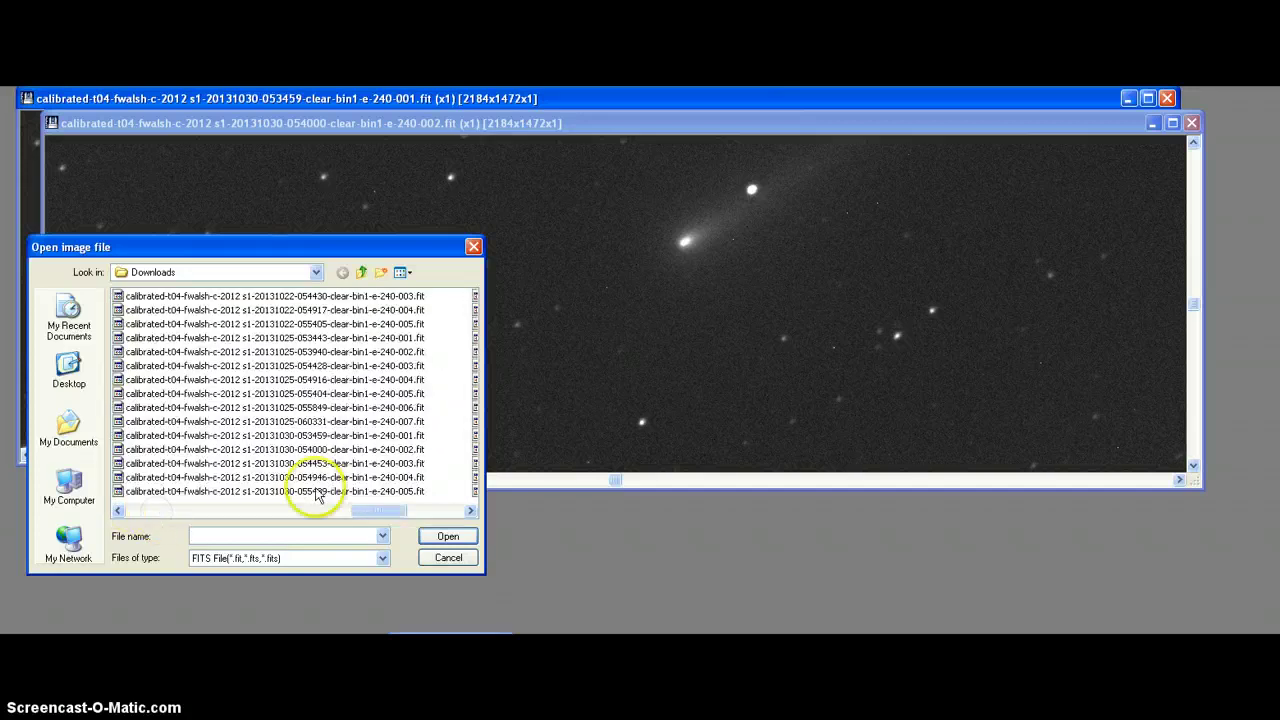
double_click(413, 467)
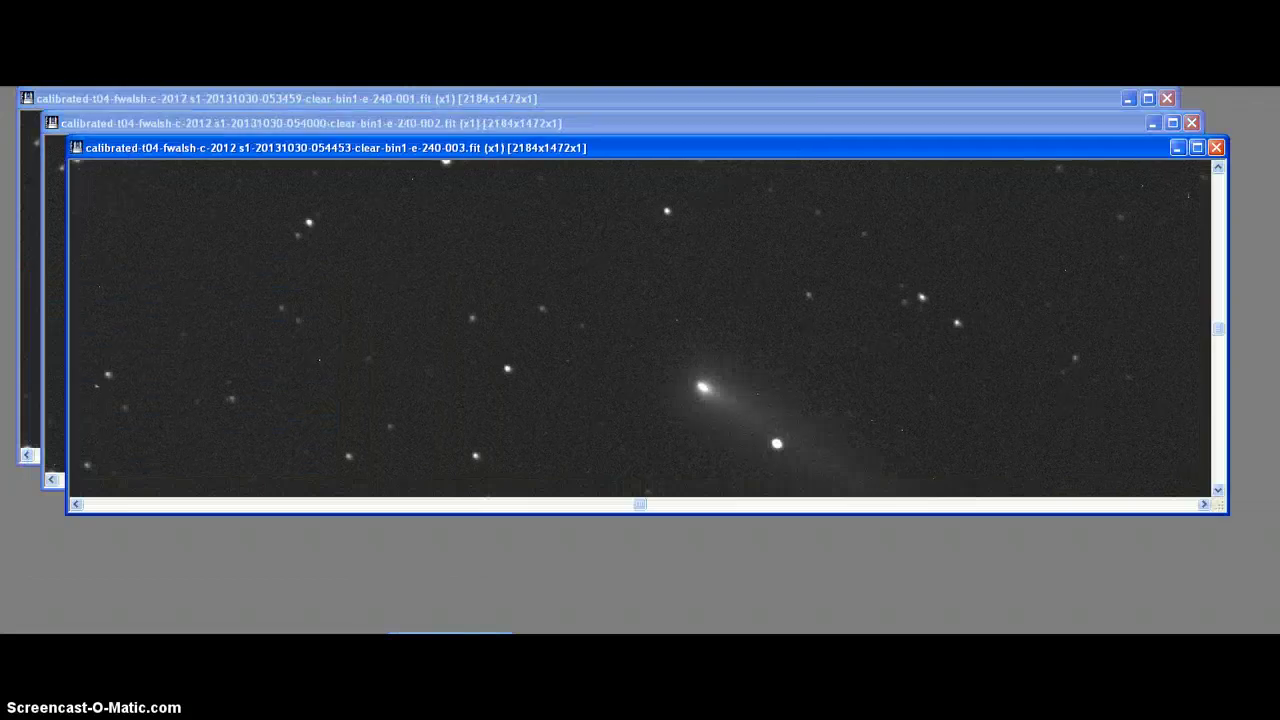
key("alt+f")
left_click(22, 89)
left_click(402, 511)
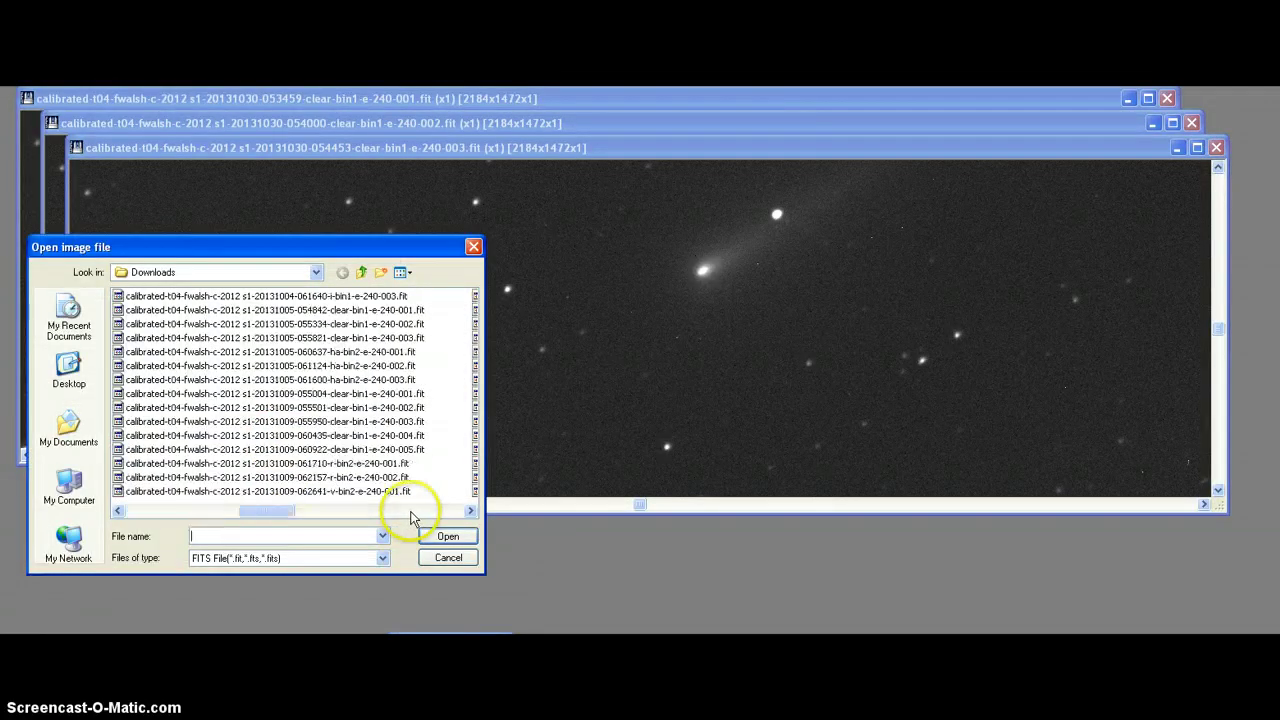
left_click(405, 511)
left_click(408, 511)
left_click(411, 512)
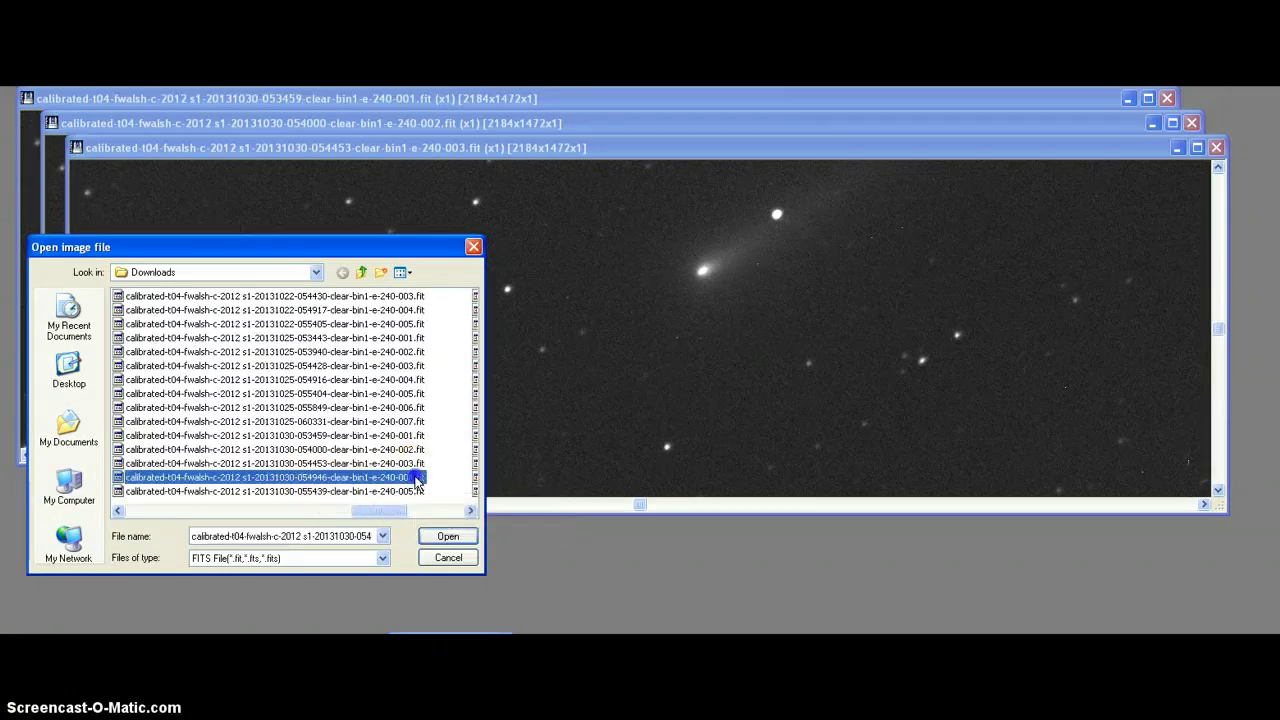
double_click(414, 478)
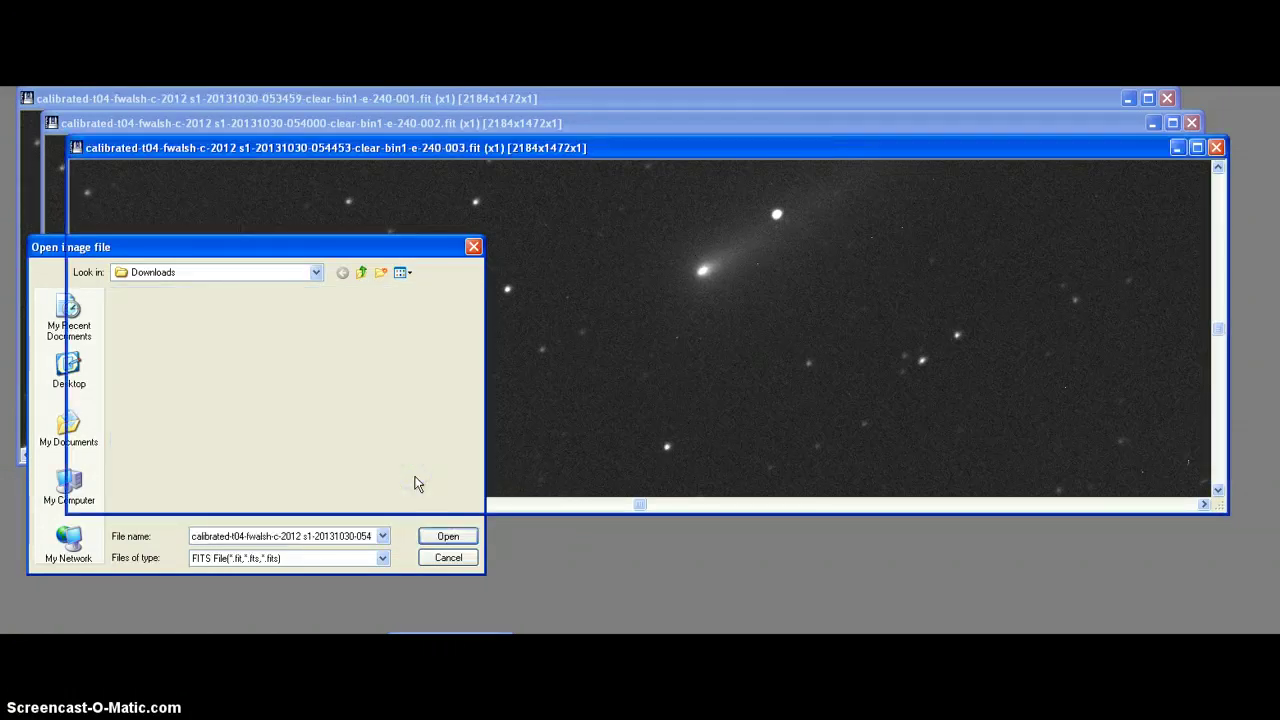
left_click(95, 84)
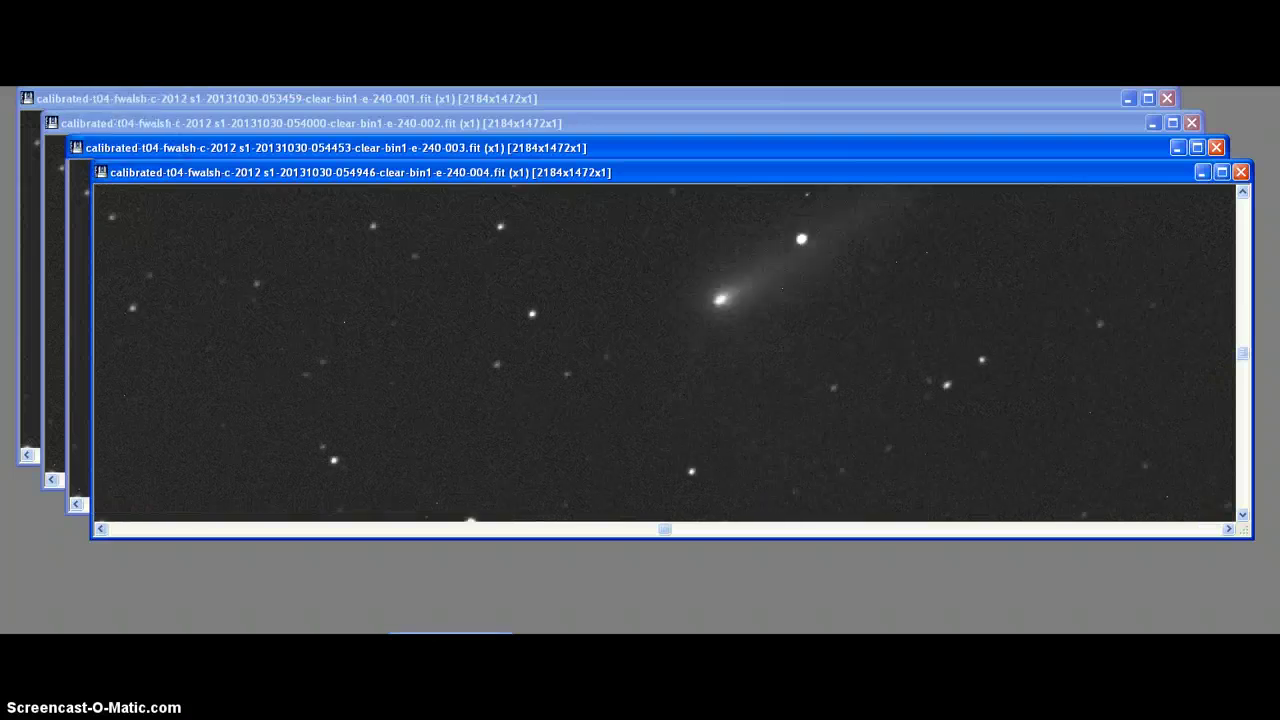
left_click(12, 84)
left_click(30, 105)
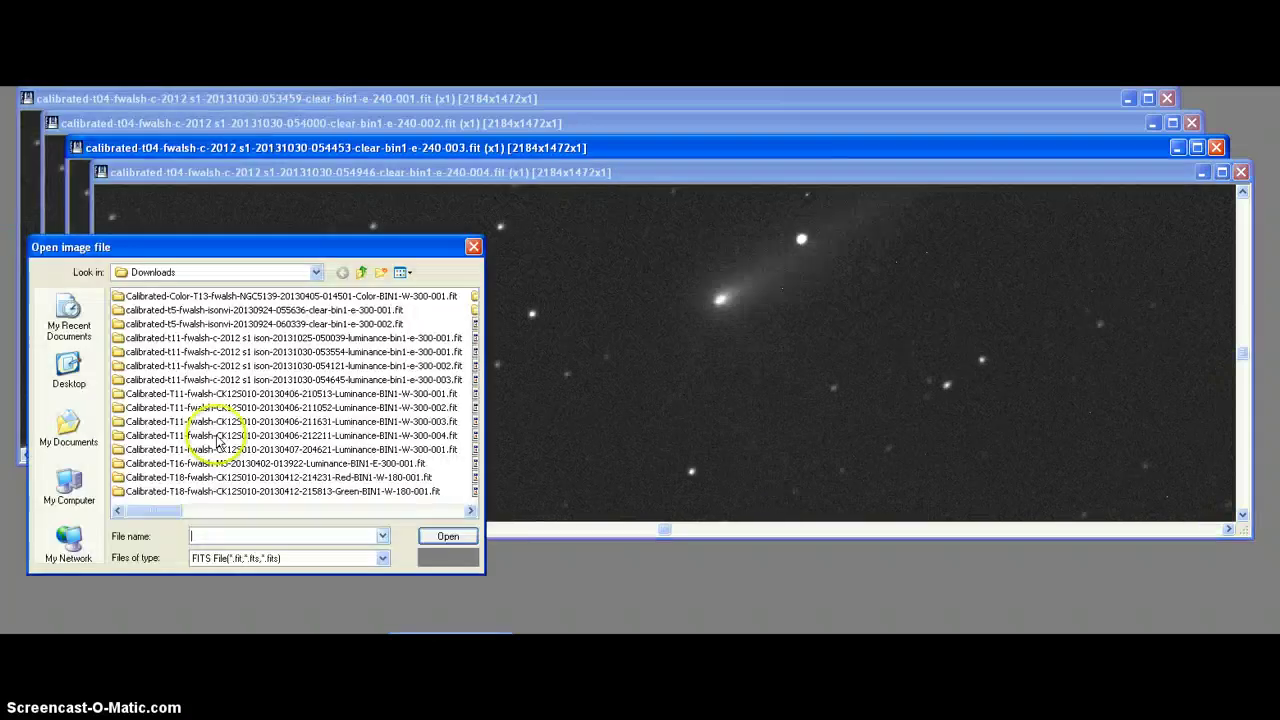
left_click(428, 511)
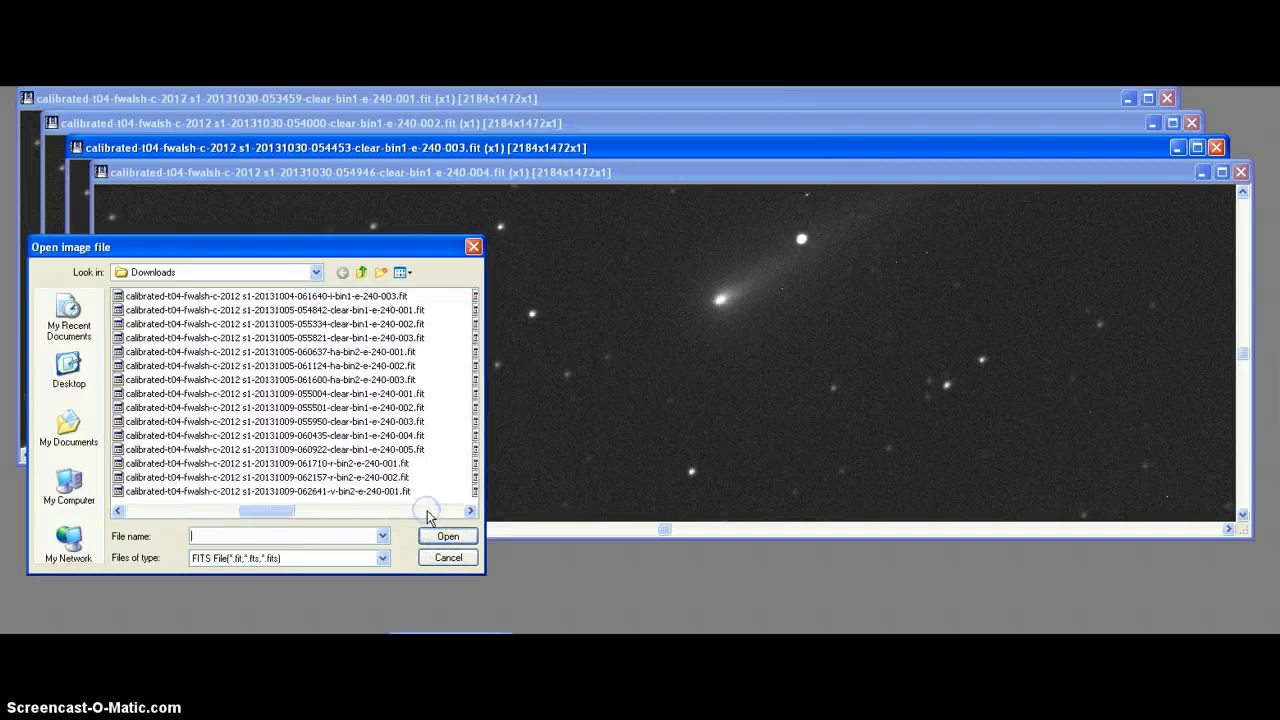
left_click(428, 511)
left_click(428, 511)
left_click(428, 511)
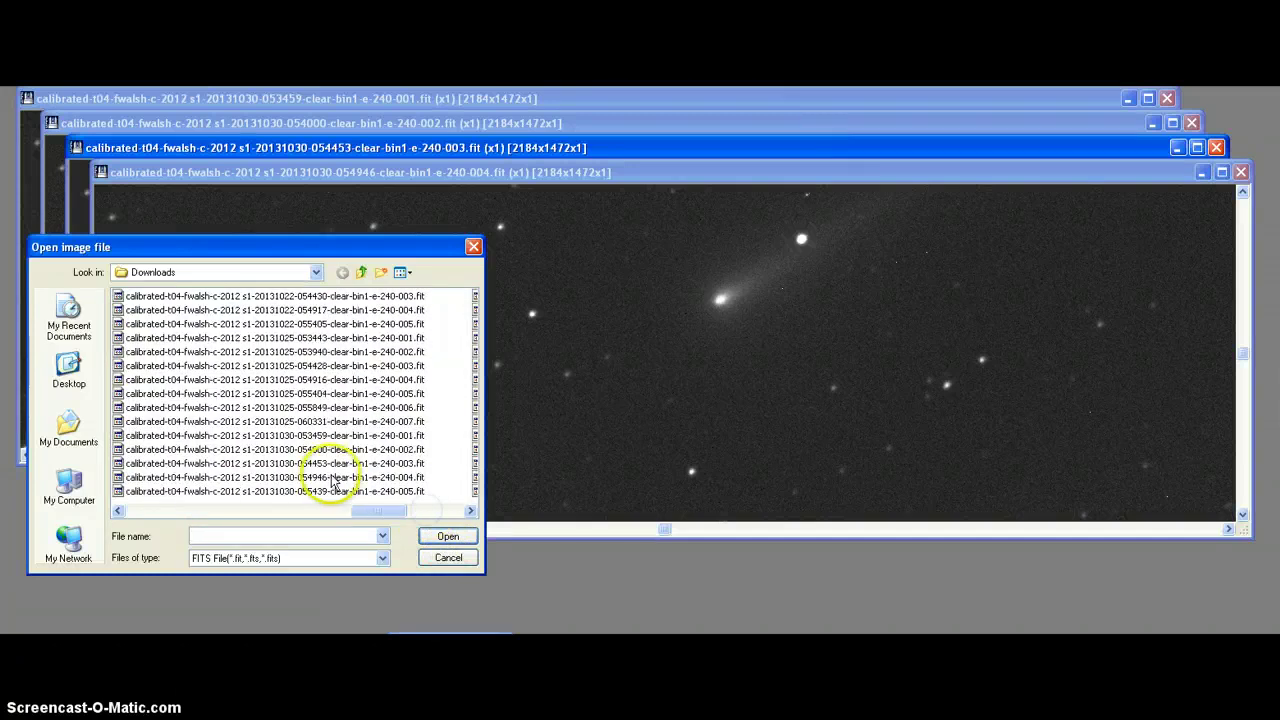
left_click(412, 478)
double_click(412, 478)
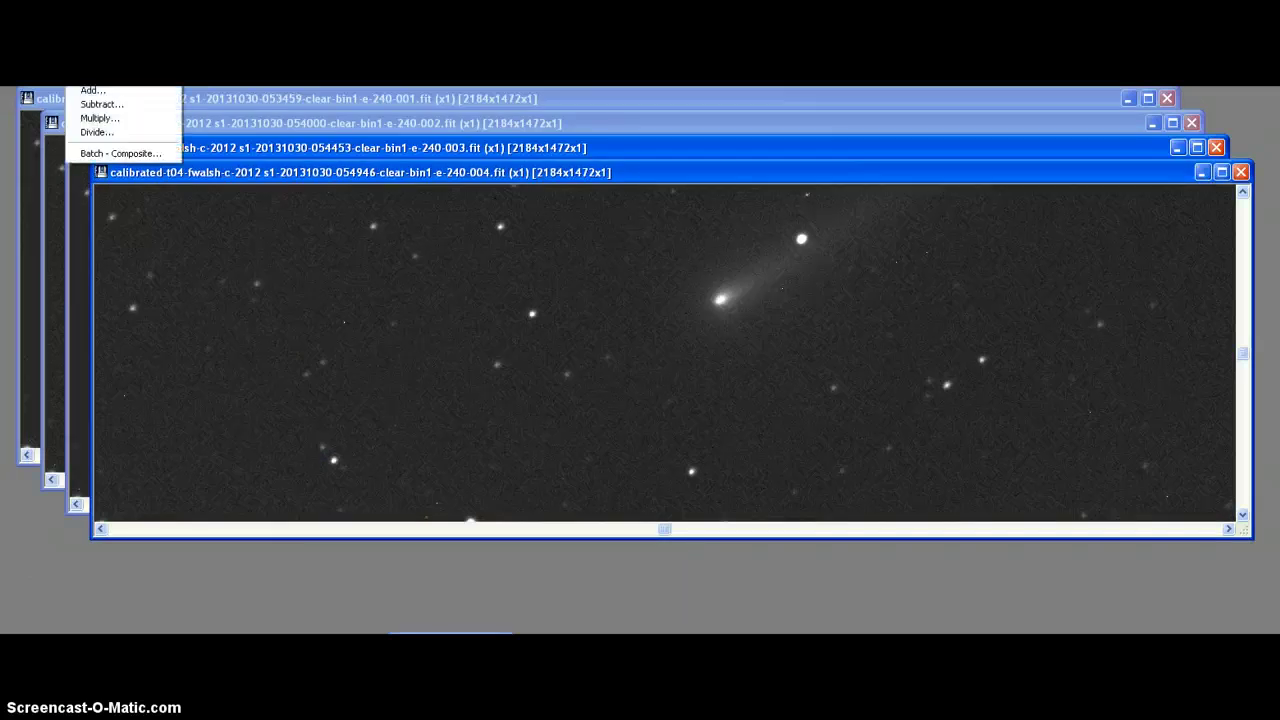
key("alt+f")
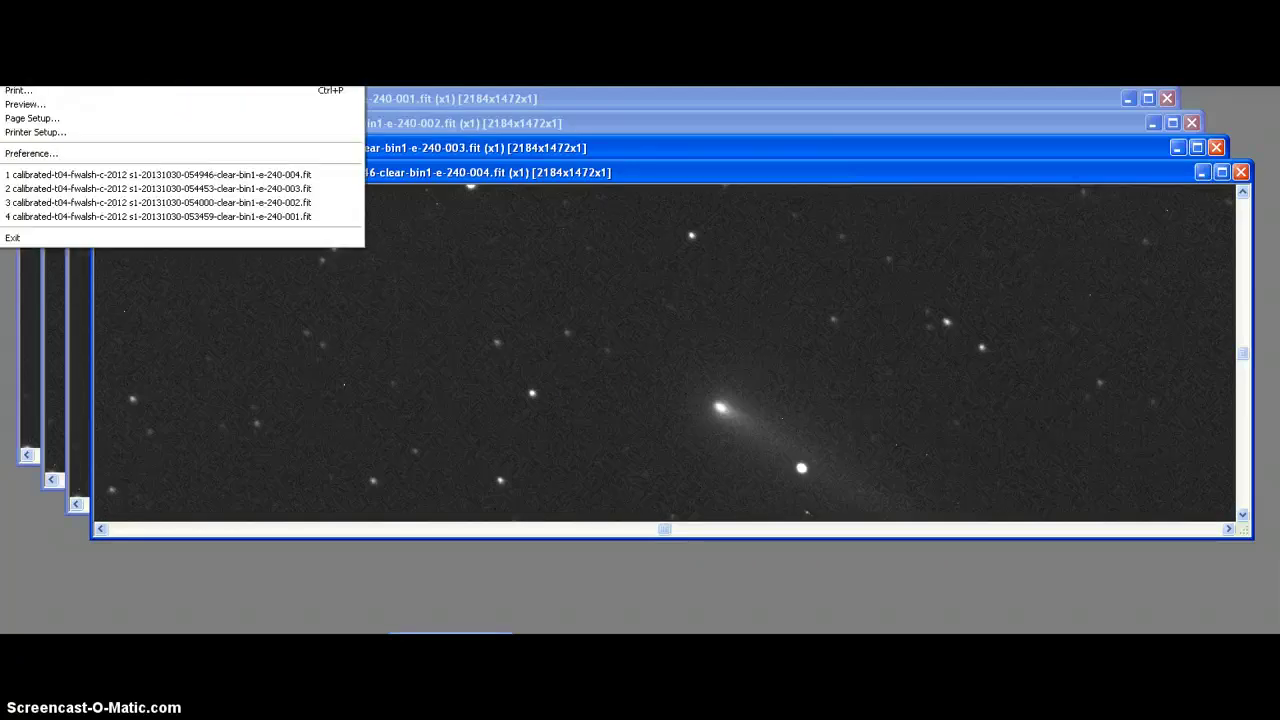
left_click(612, 149)
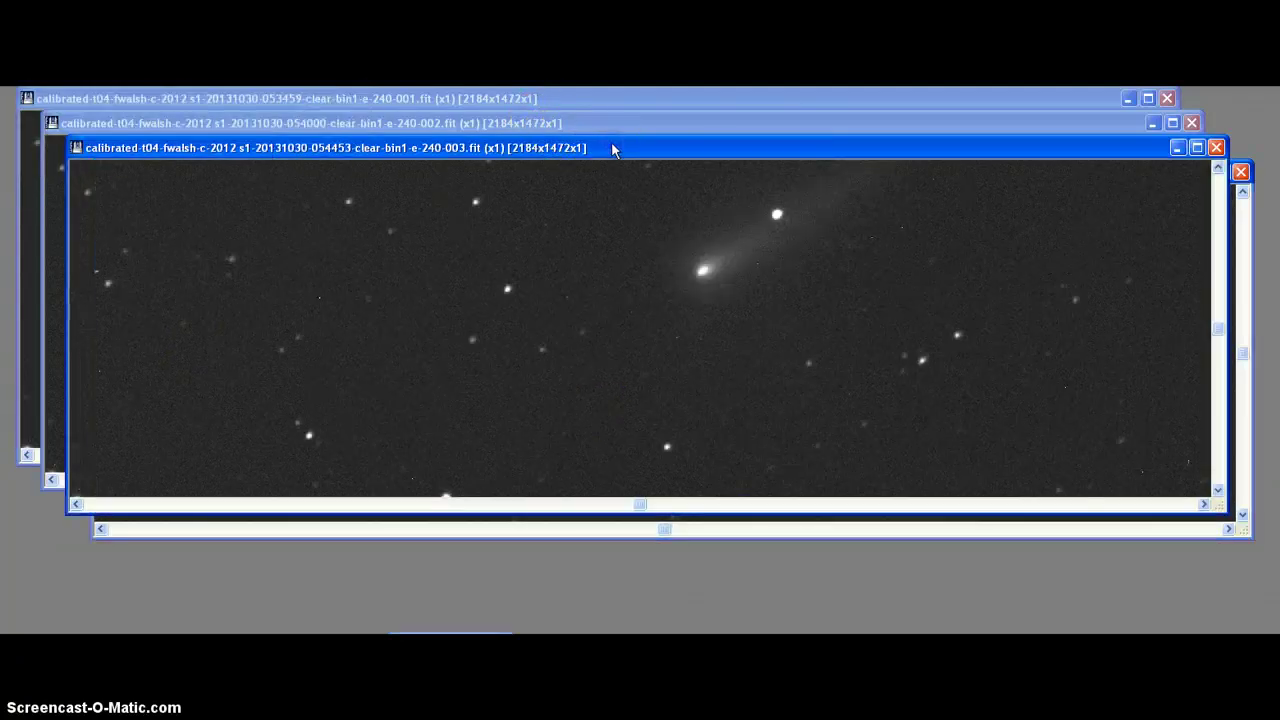
left_click(1249, 161)
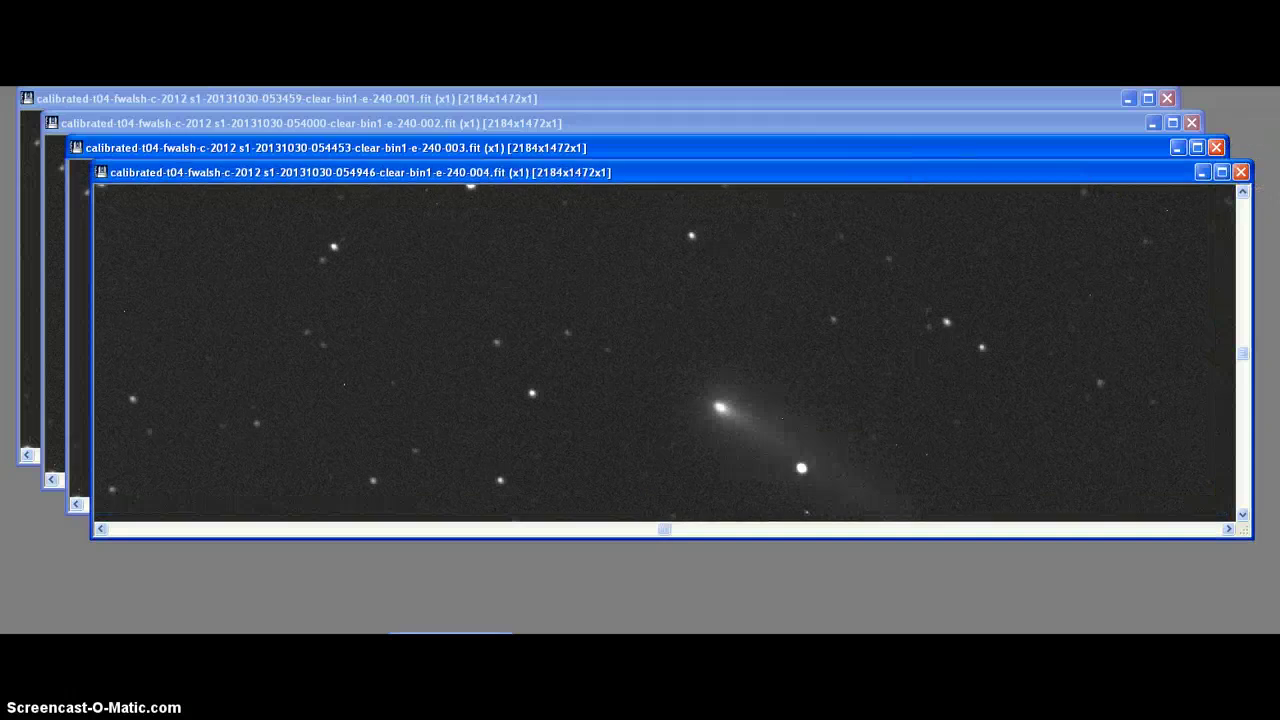
left_click(100, 86)
left_click(110, 140)
left_click(15, 86)
left_click(20, 70)
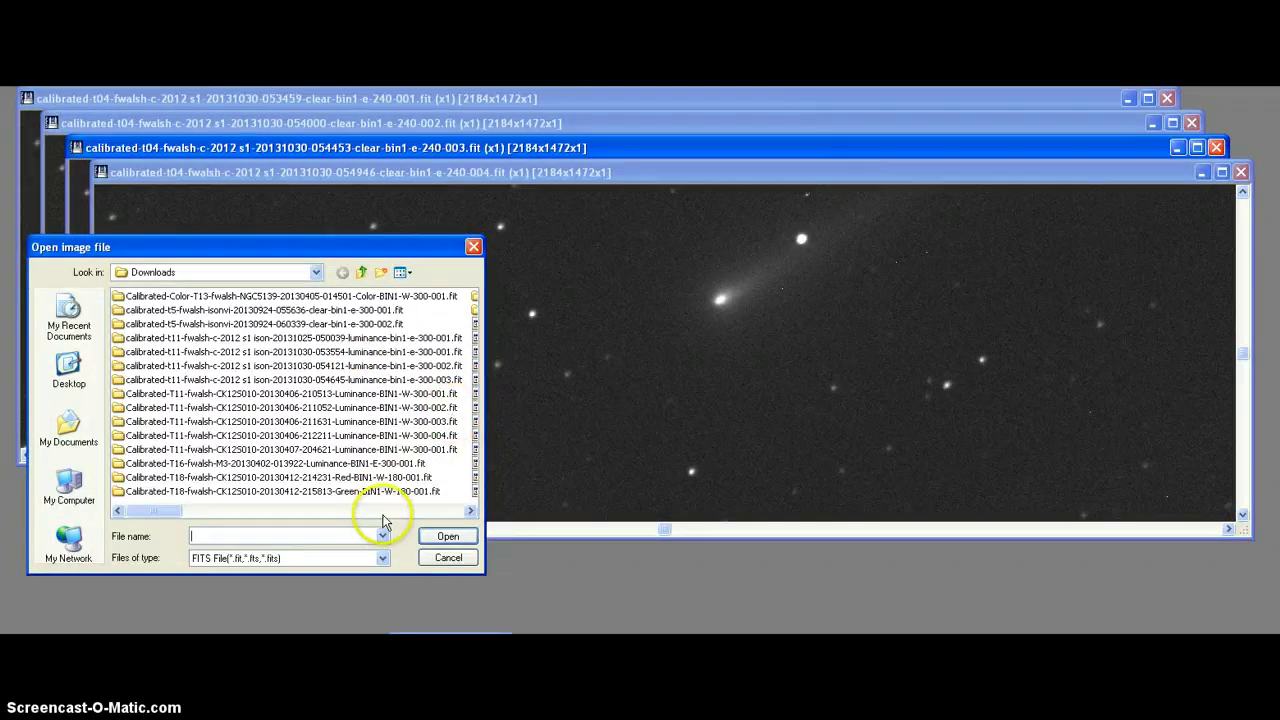
left_click(470, 510)
left_click(470, 510)
left_click(470, 510)
left_click(470, 510)
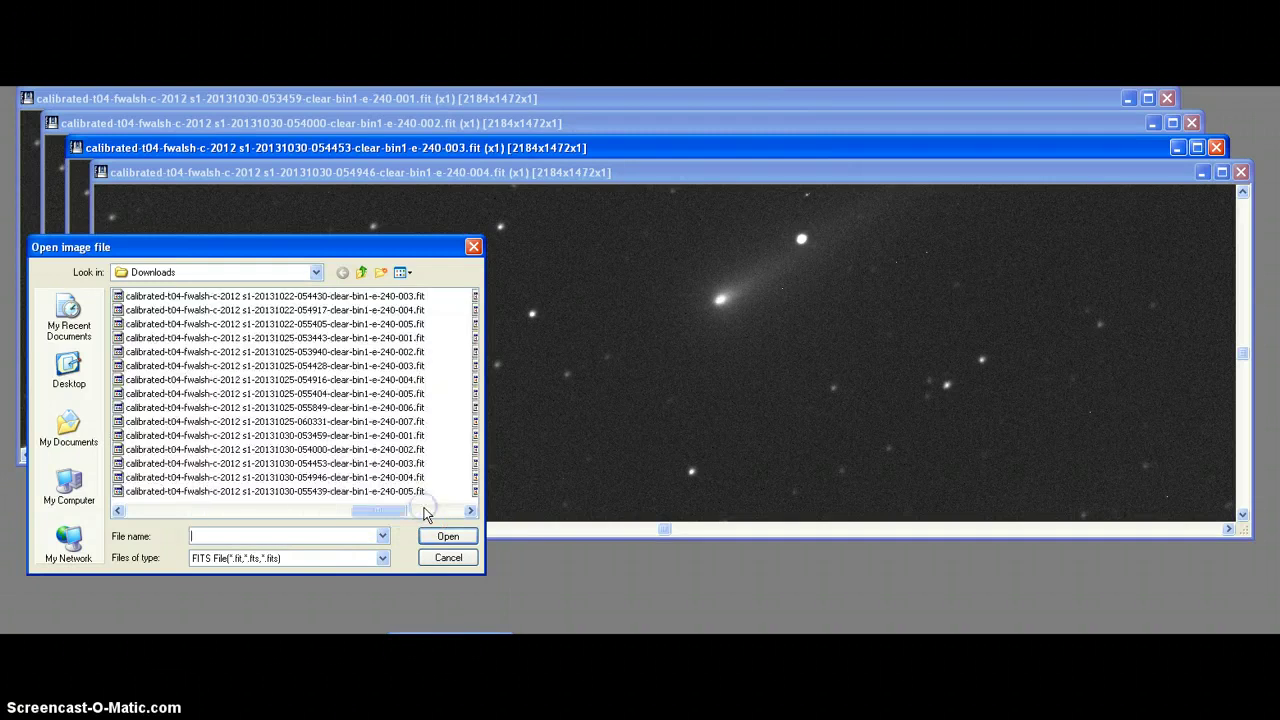
double_click(413, 490)
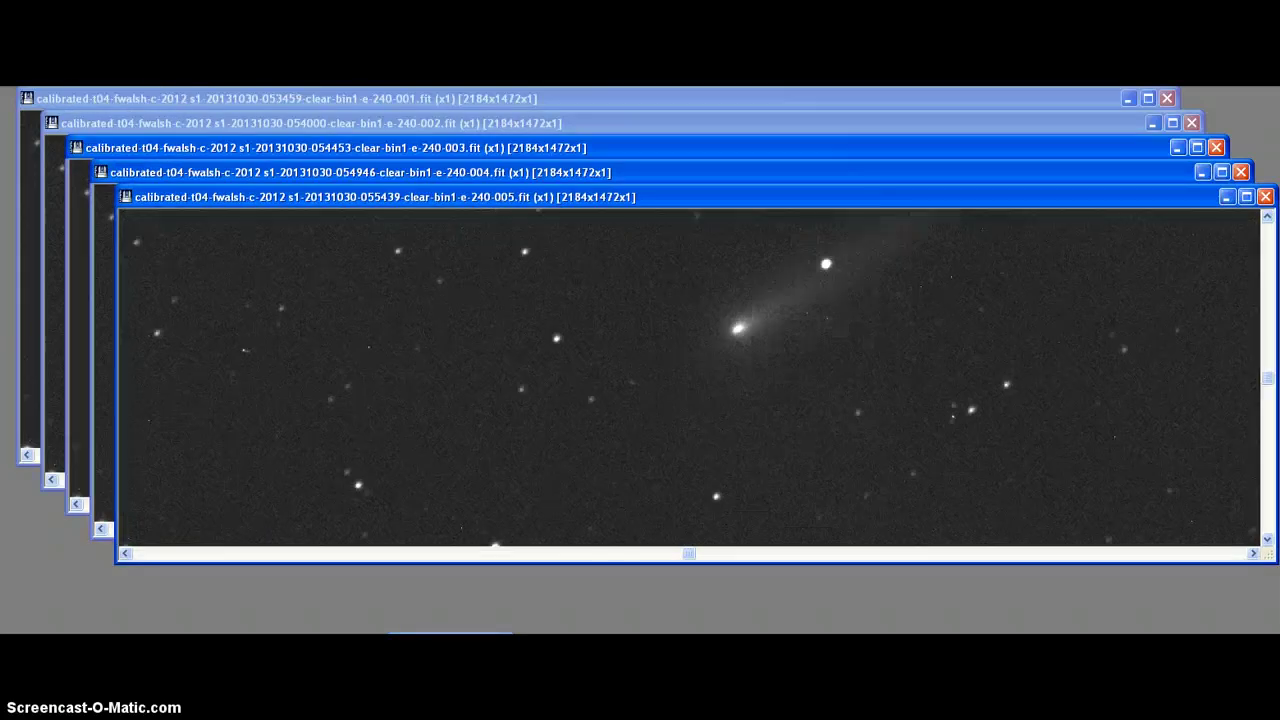
key("alt+f")
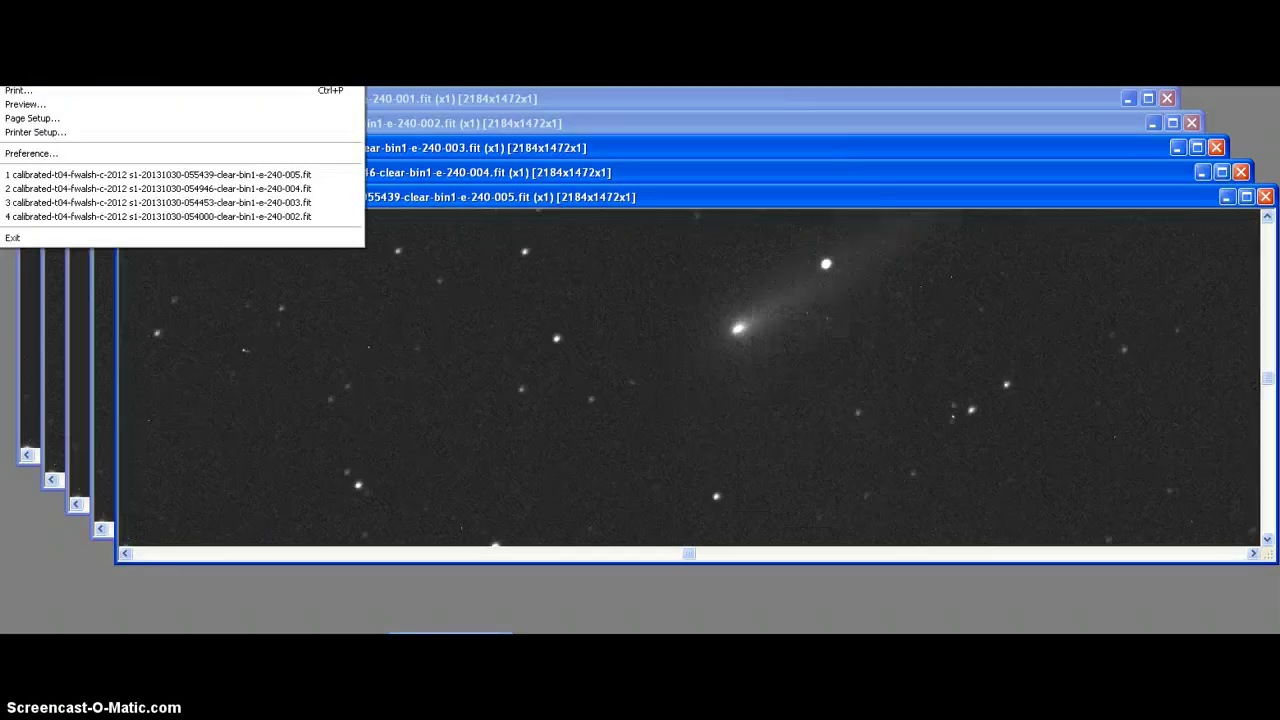
key("o")
scroll(440, 505, "down", 5)
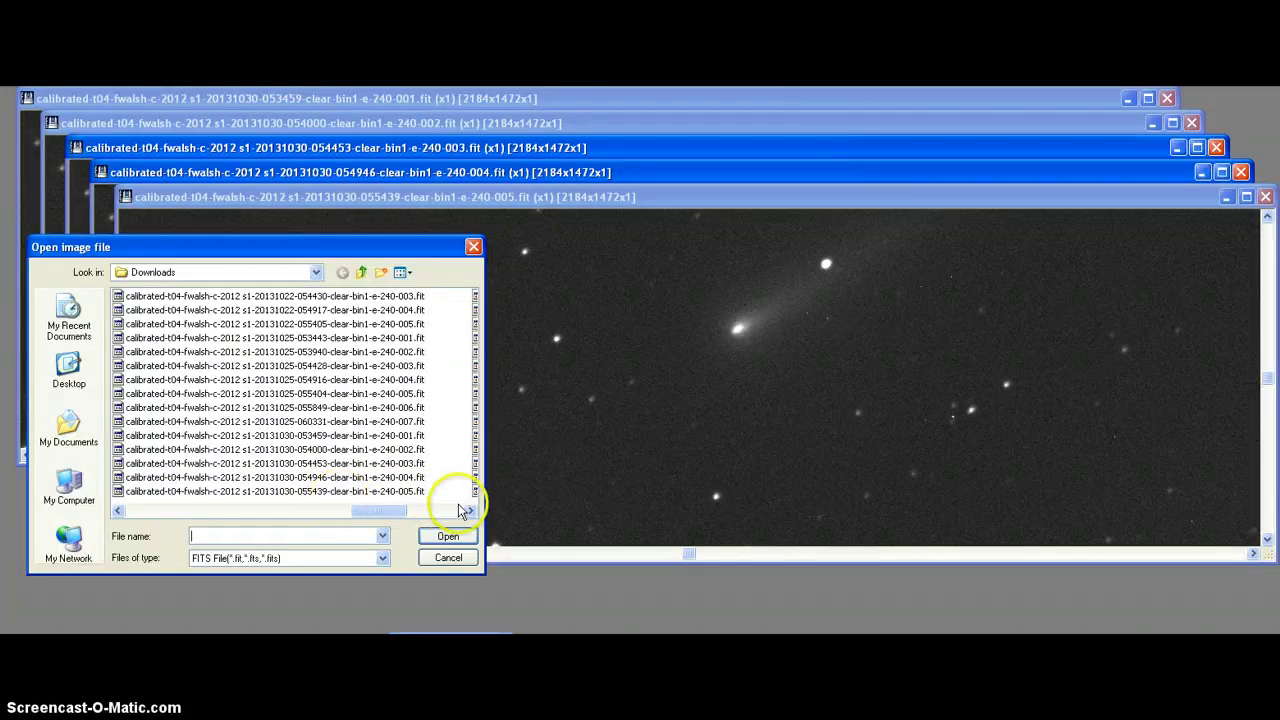
left_click(456, 509)
double_click(400, 296)
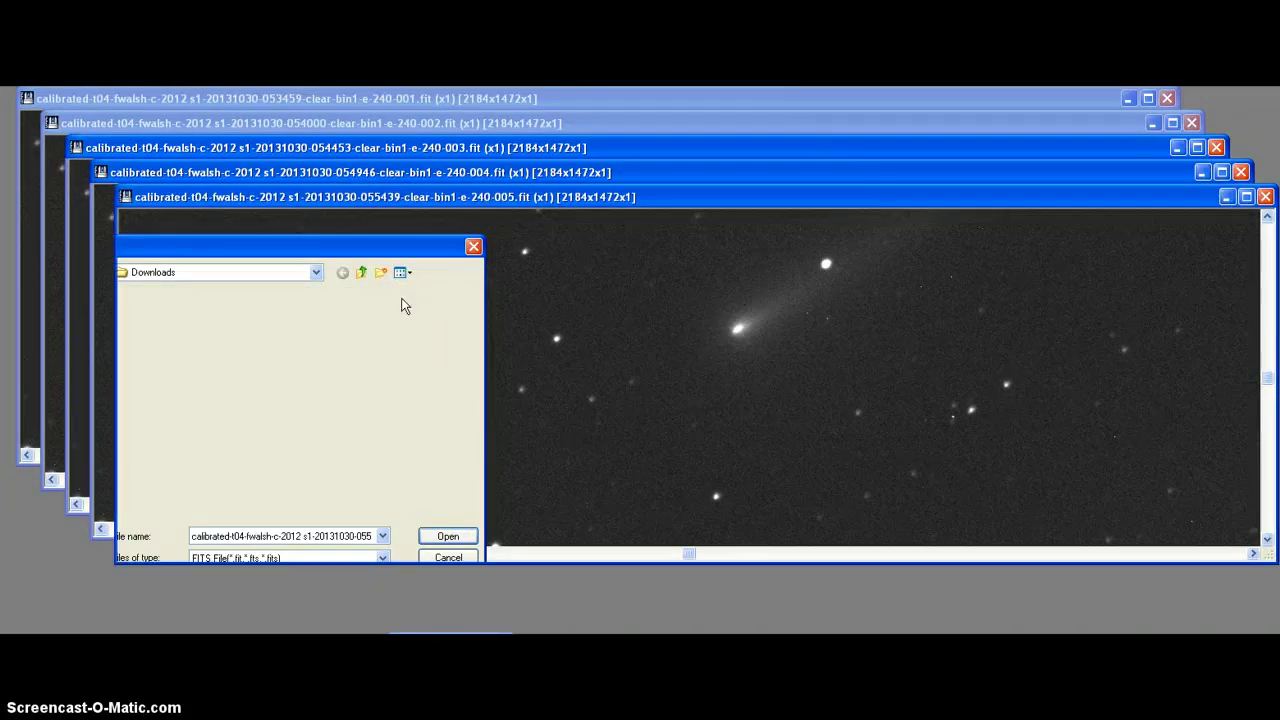
left_click(90, 76)
key("Escape")
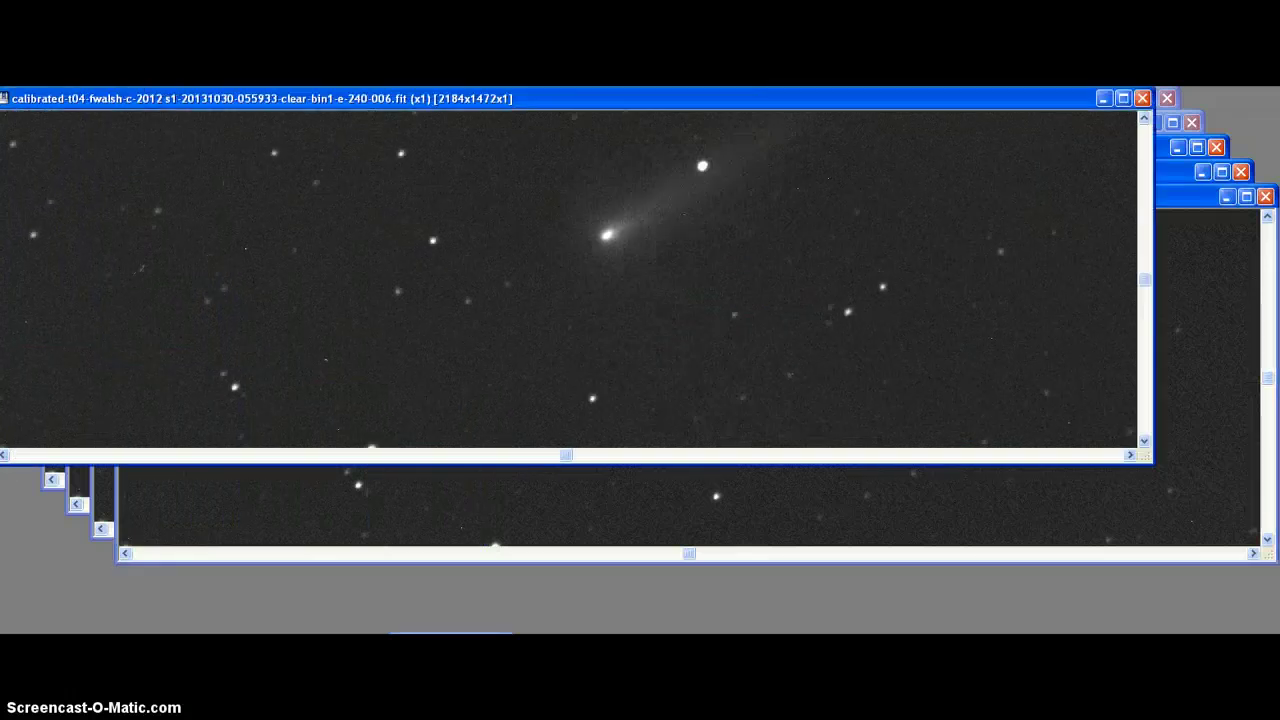
left_click(15, 76)
left_click(25, 90)
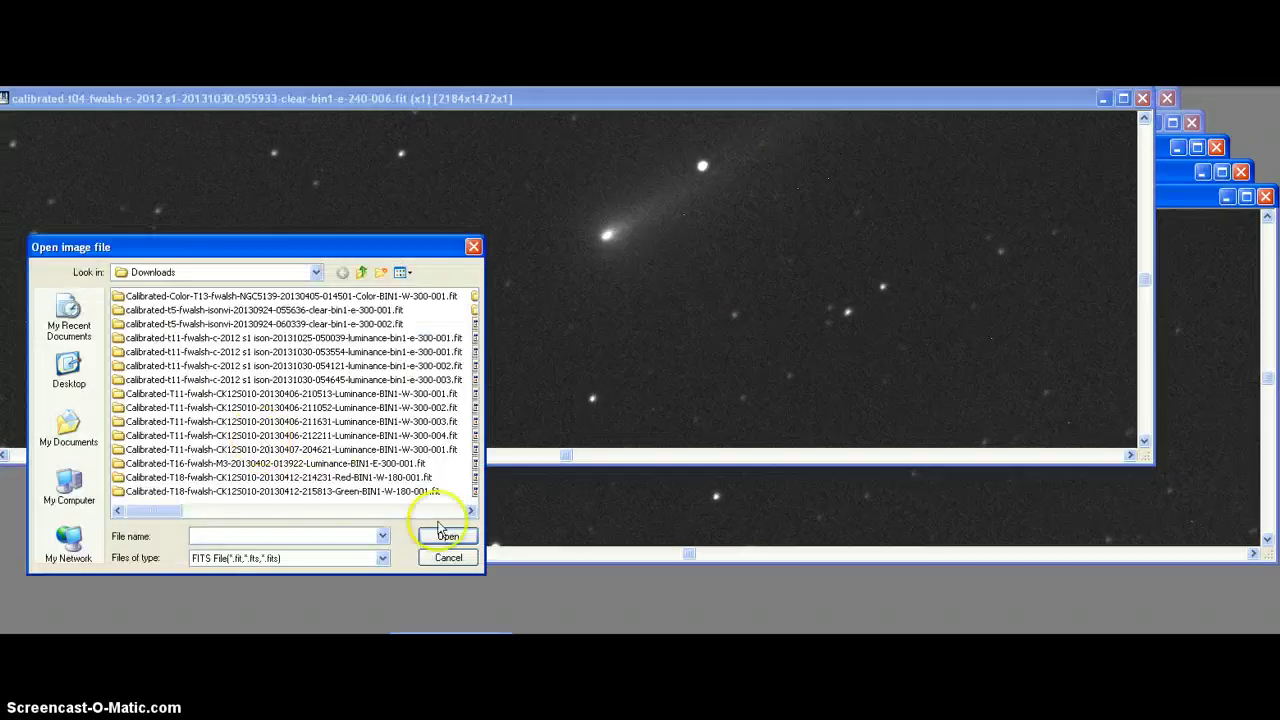
left_click(436, 511)
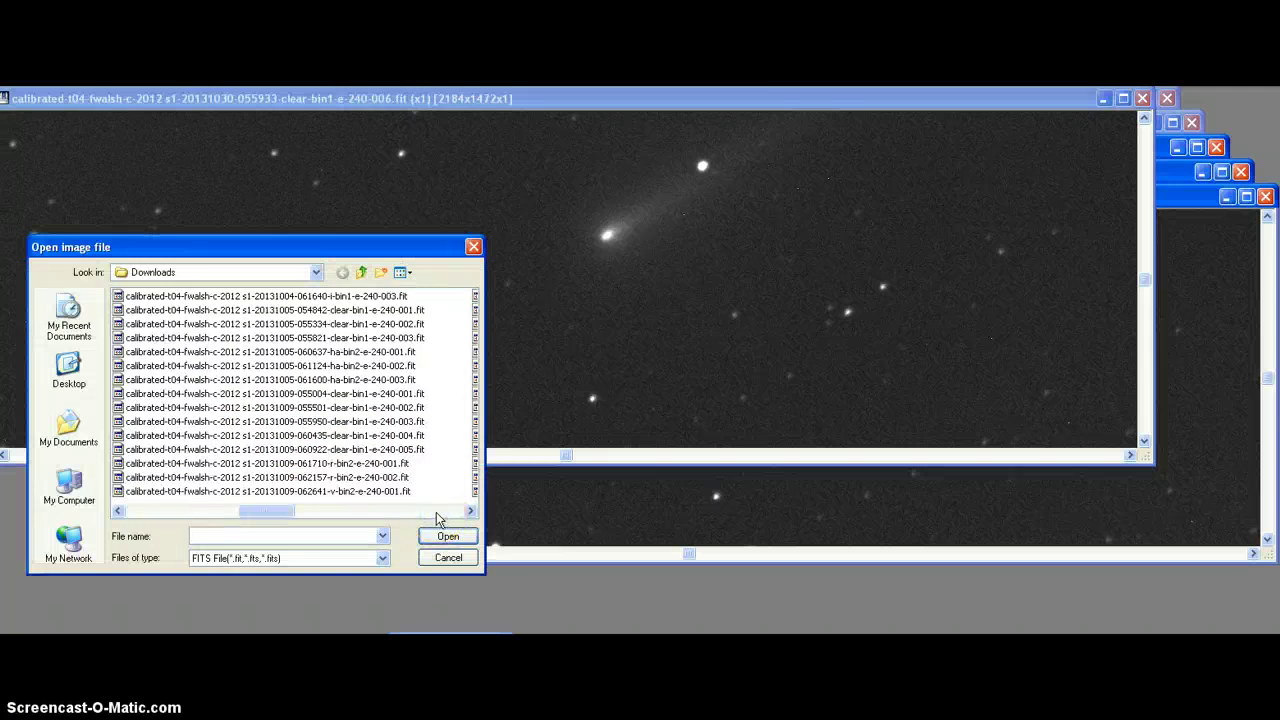
left_click(436, 511)
left_click(436, 511)
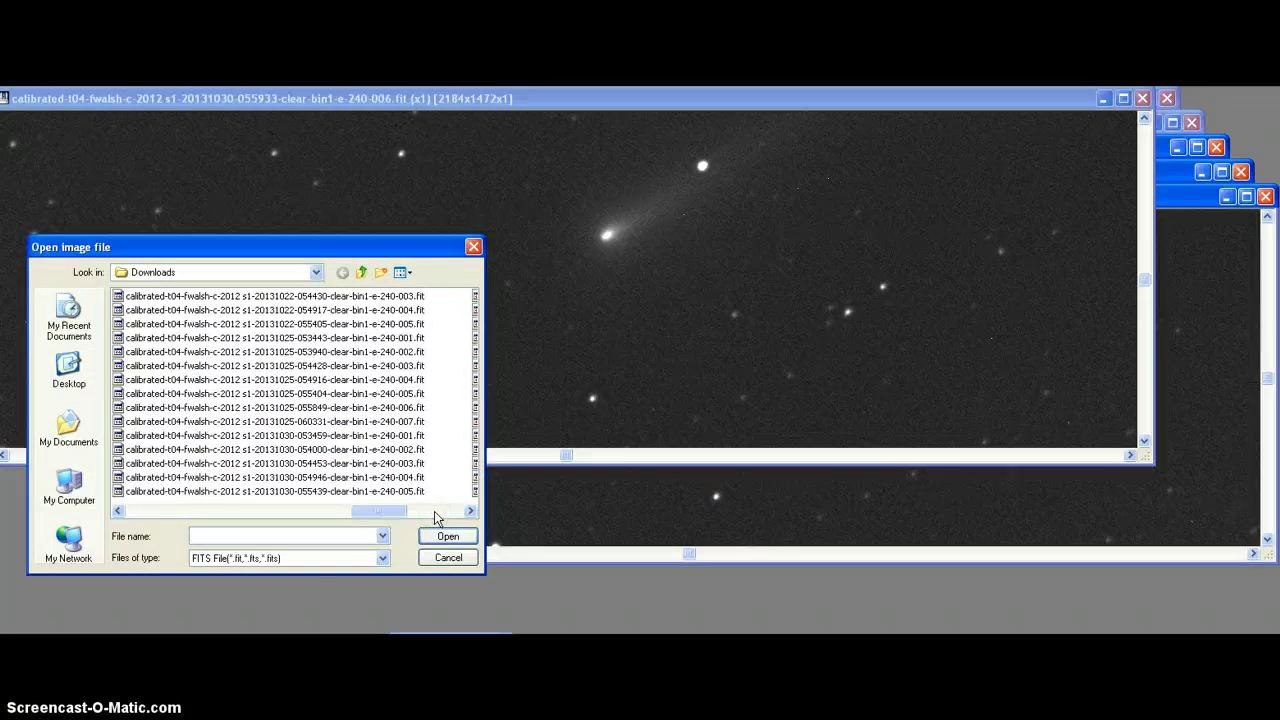
left_click(438, 511)
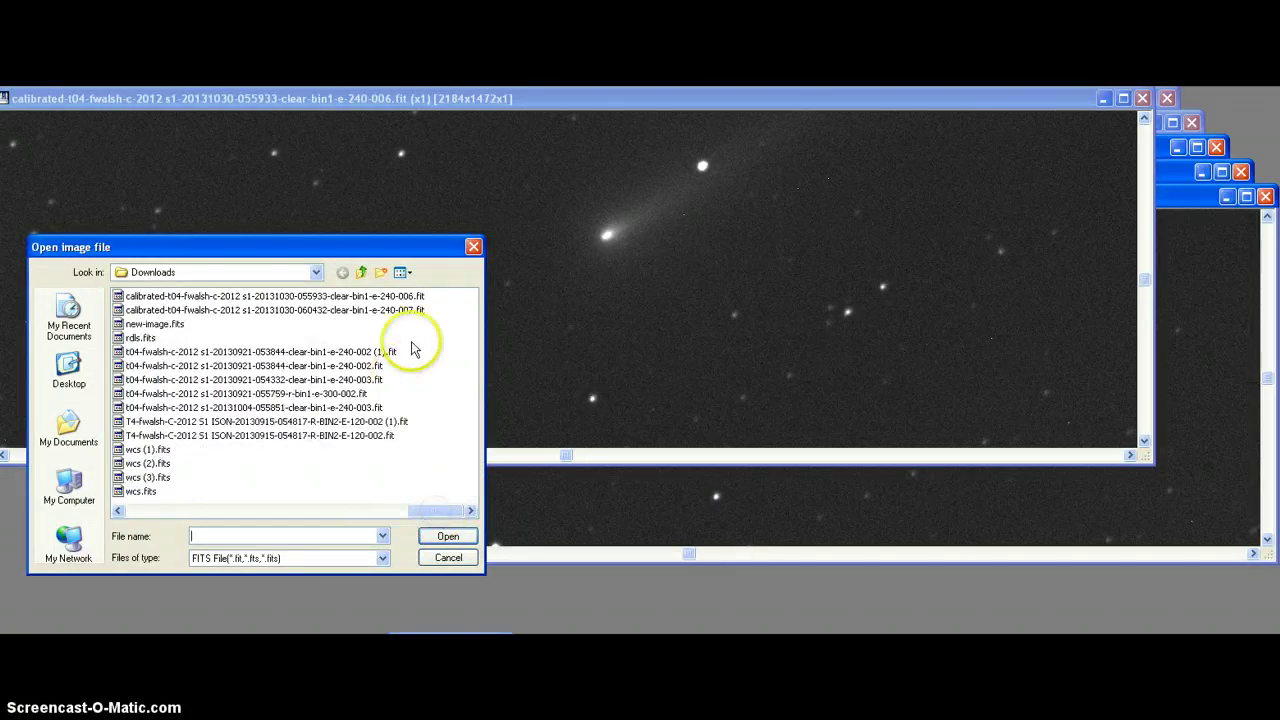
left_click(412, 310)
double_click(412, 311)
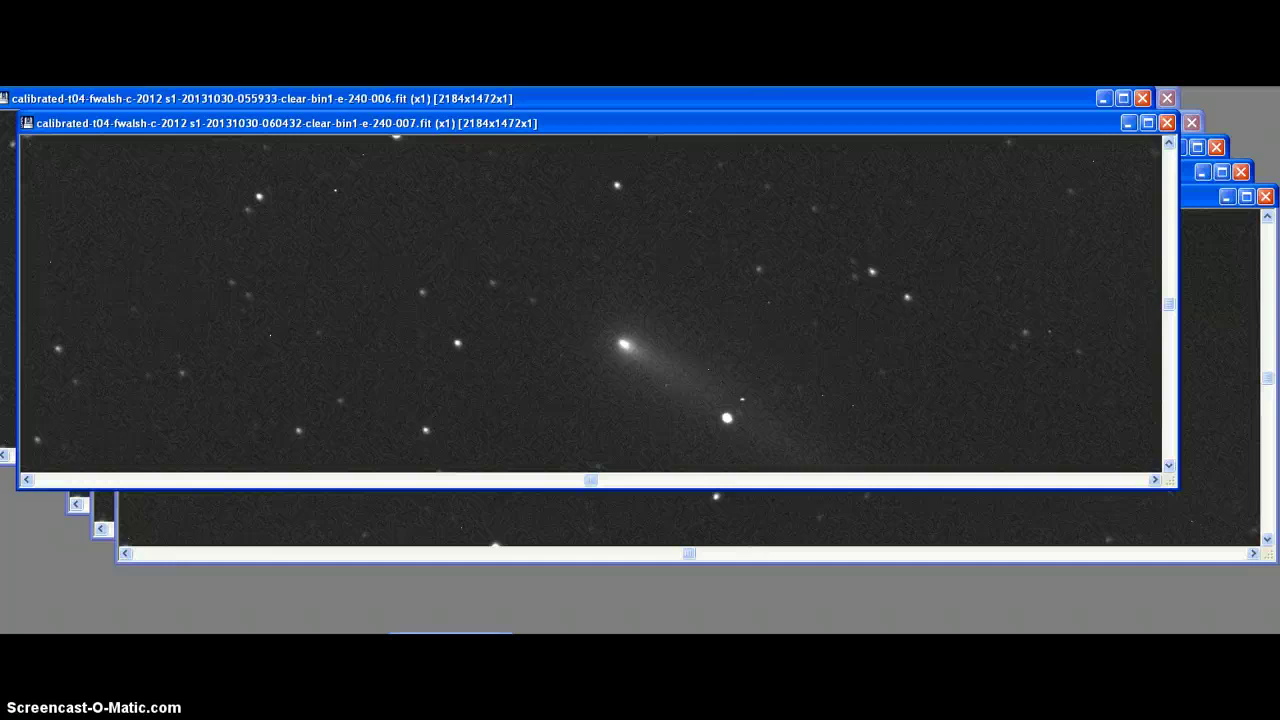
left_click(80, 84)
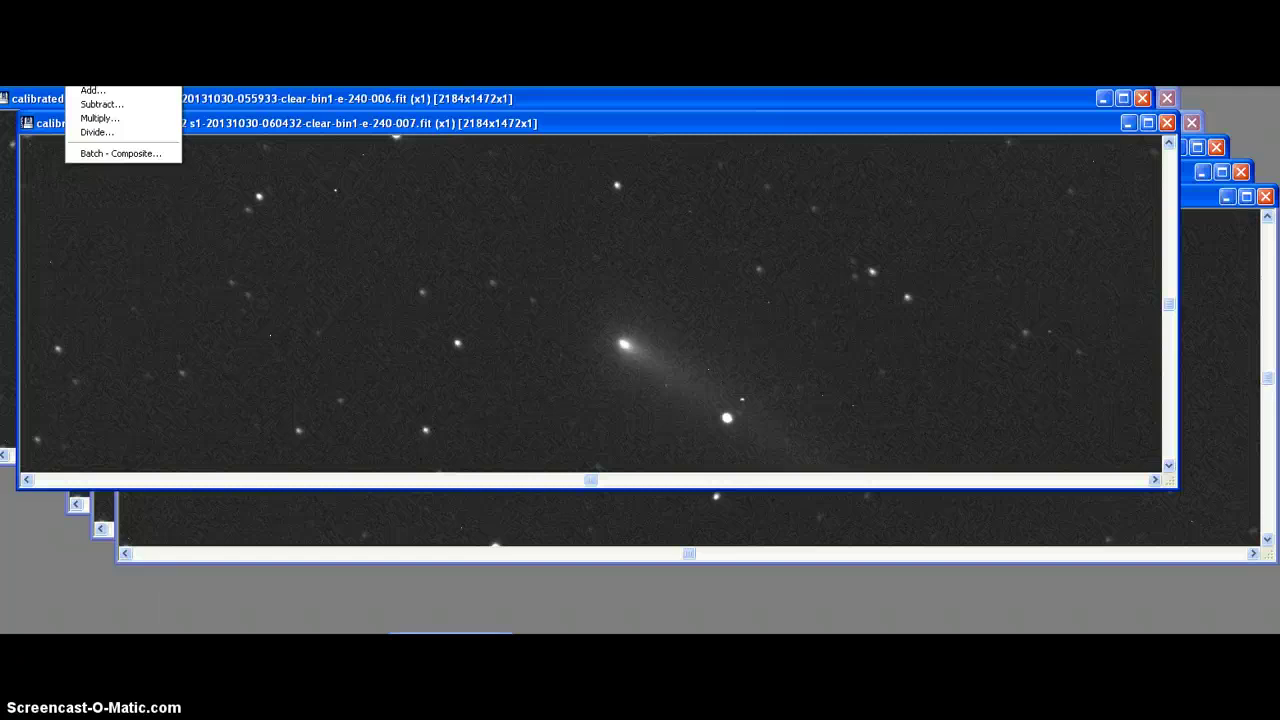
key("Escape")
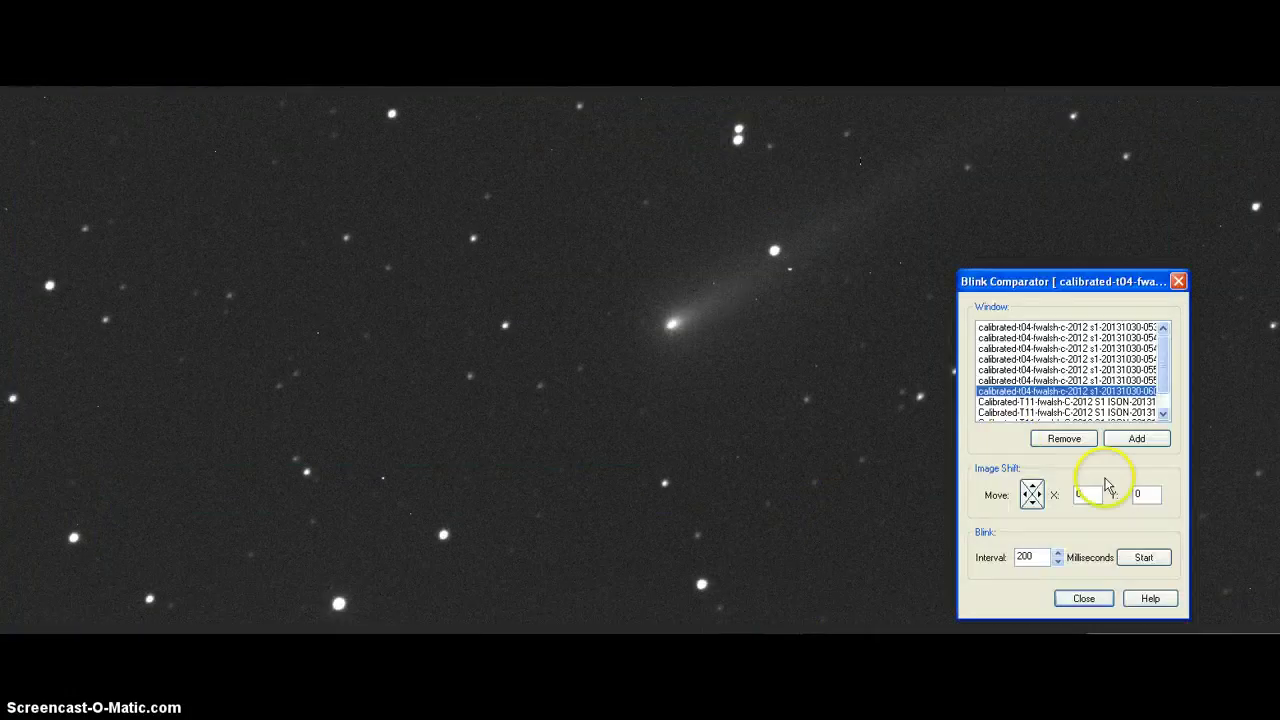
Set the blink interval to 500 milliseconds and start blinking the listed frames
left_click(1058, 553)
left_click(1058, 553)
left_click(1058, 553)
left_click(1139, 555)
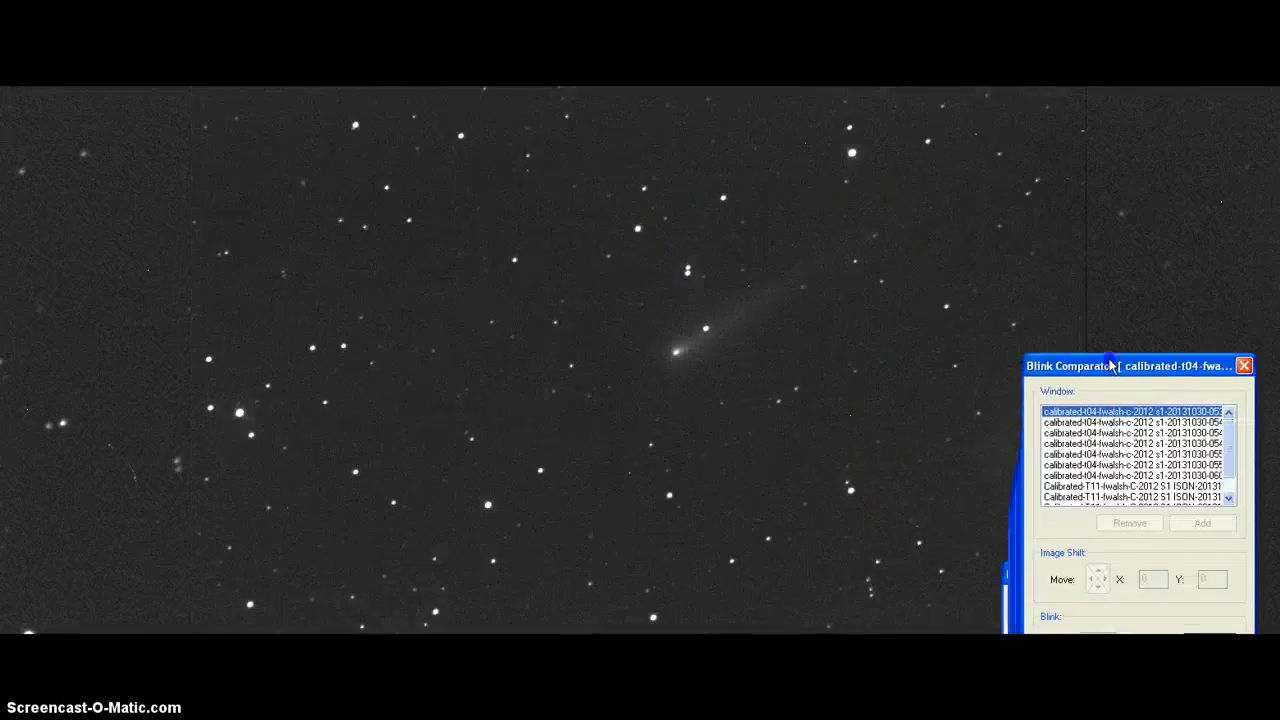
Stop the blink to remove the three Calibrated-T11 ISON frames from the list, and restart it with the dialog moved clear of the image
left_click(1153, 402)
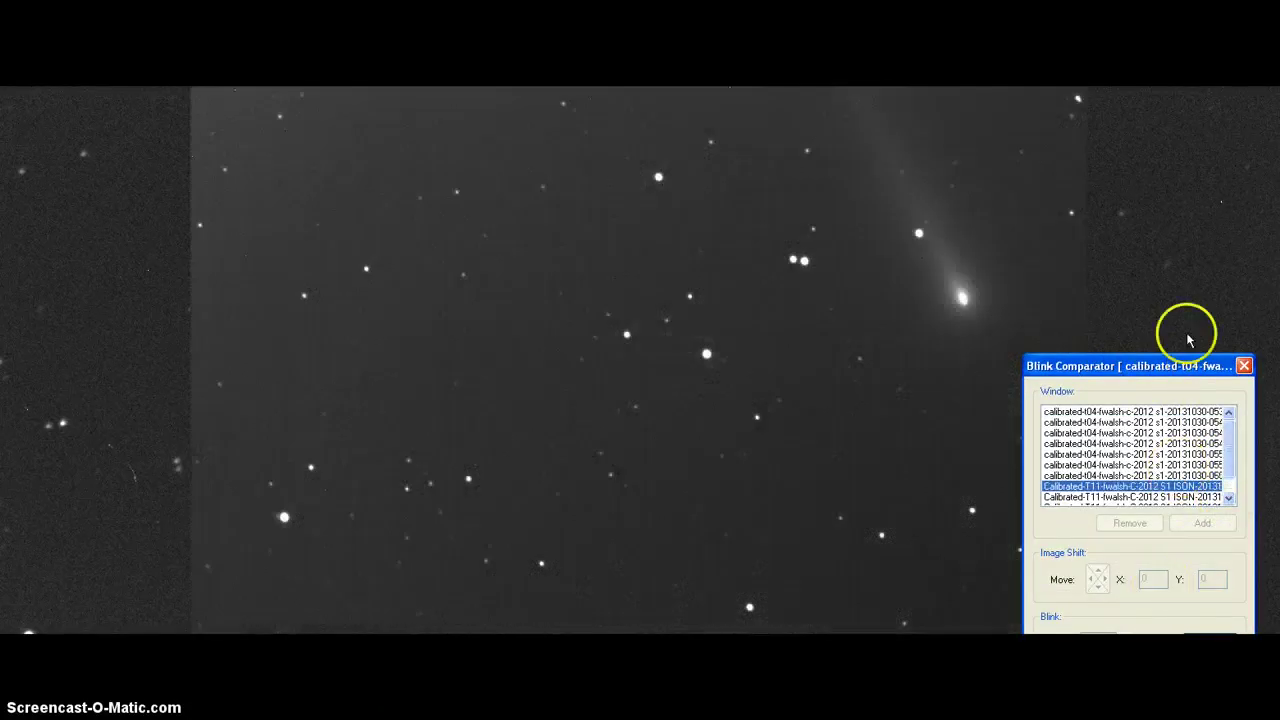
left_click_drag(1192, 375, 1194, 326)
left_click(1210, 593)
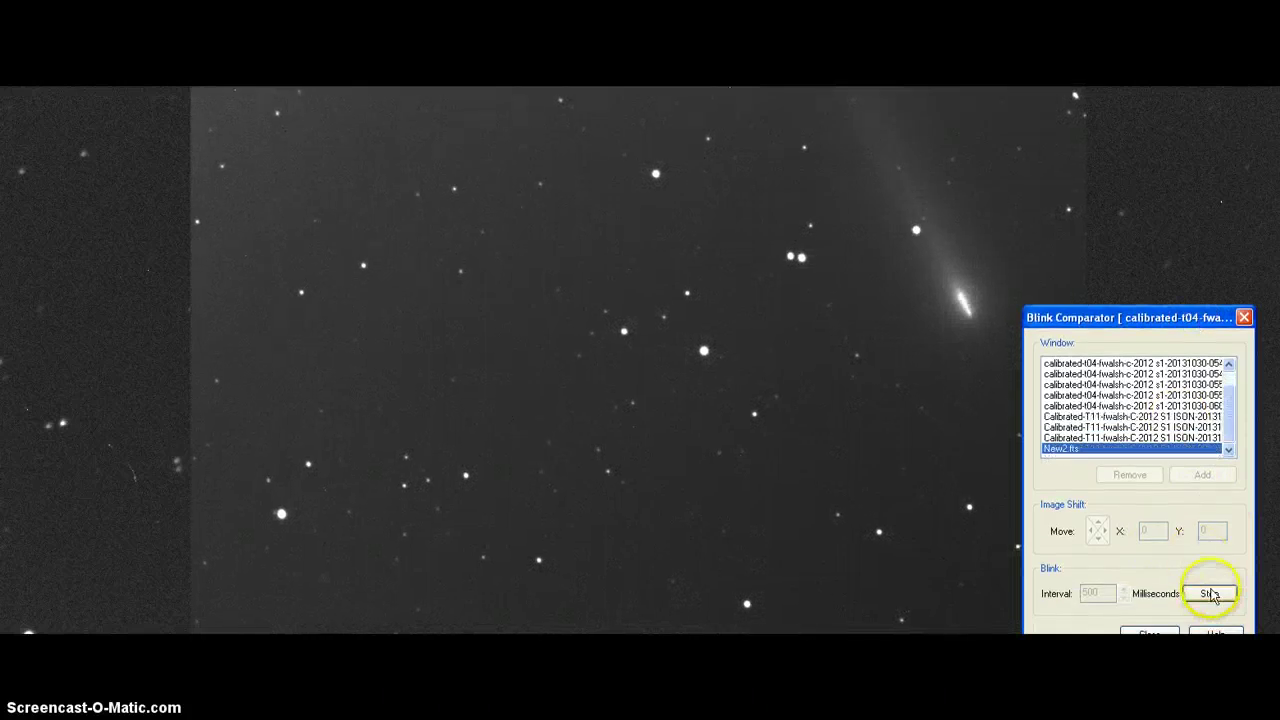
left_click(1200, 416)
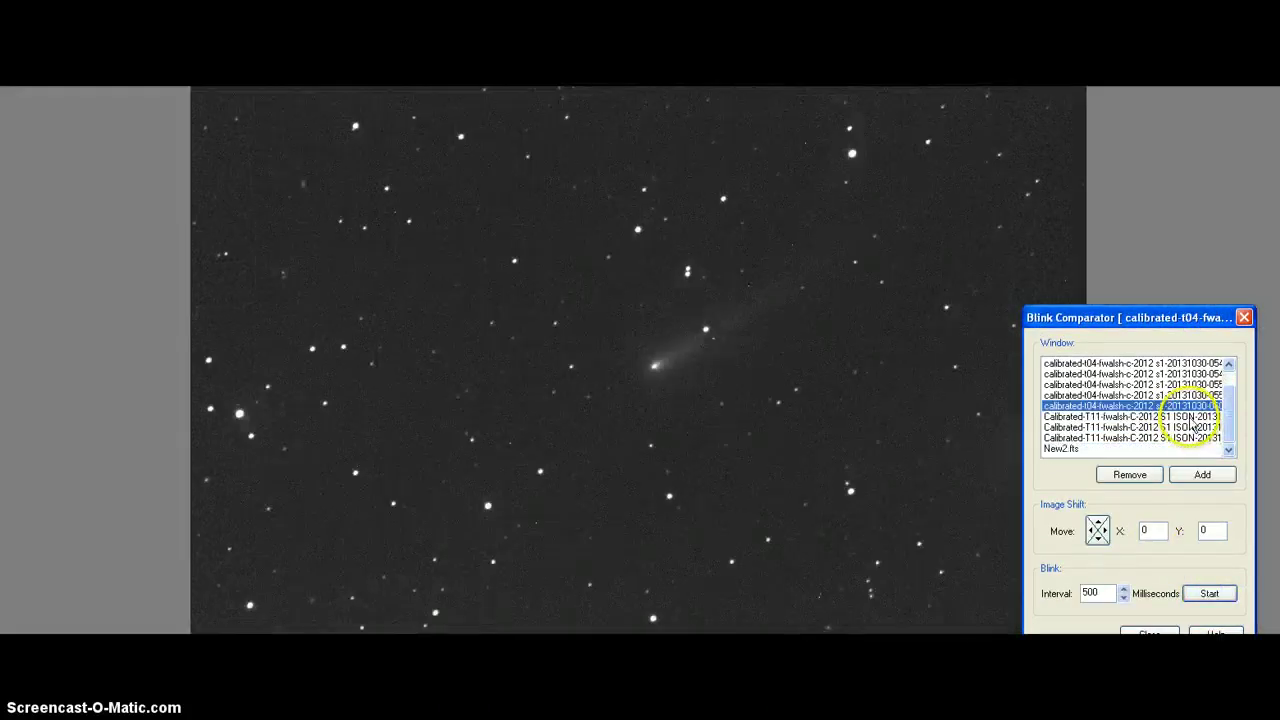
left_click(1130, 474)
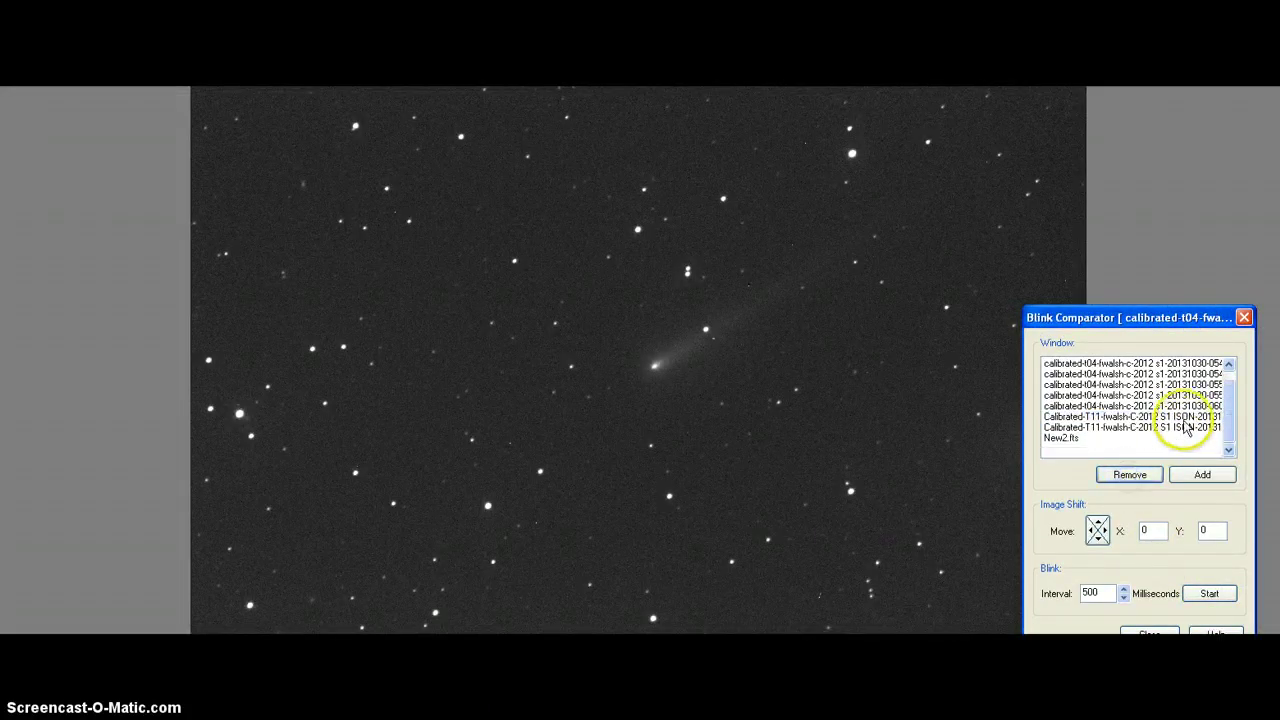
left_click(1186, 418)
left_click(1130, 474)
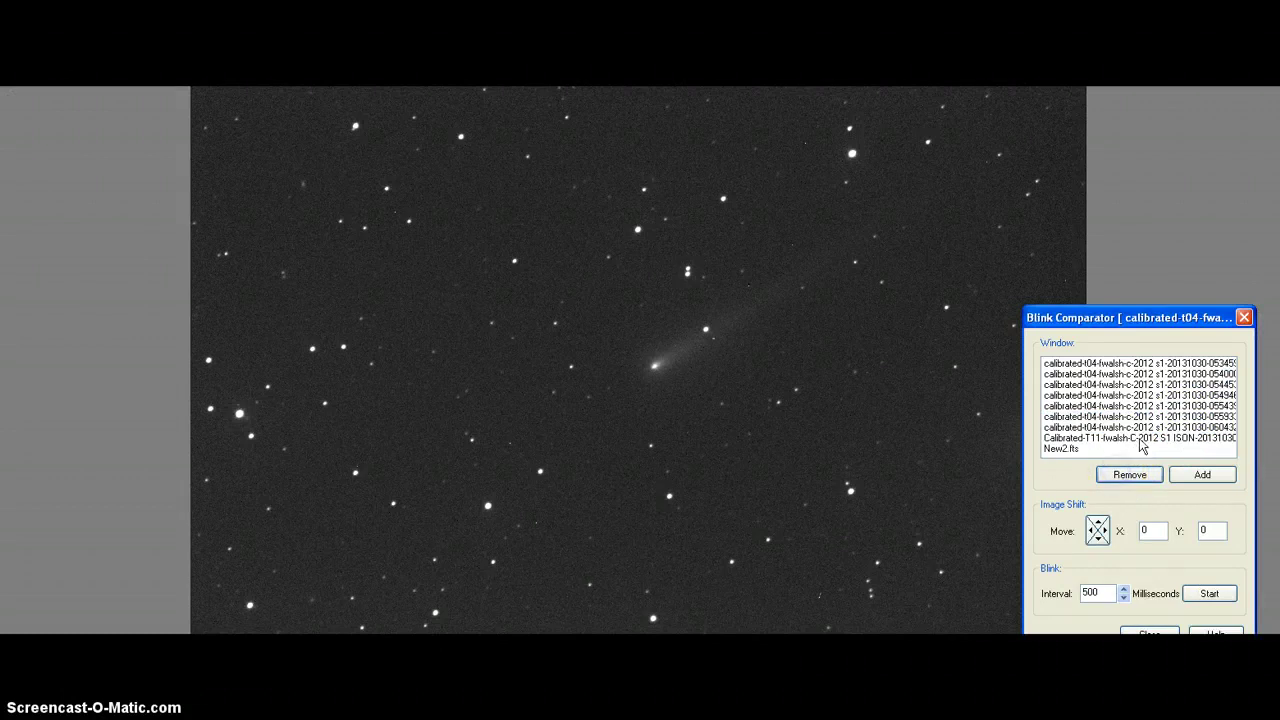
left_click(1140, 438)
left_click(1130, 474)
left_click(1209, 593)
left_click_drag(1165, 317, 1174, 616)
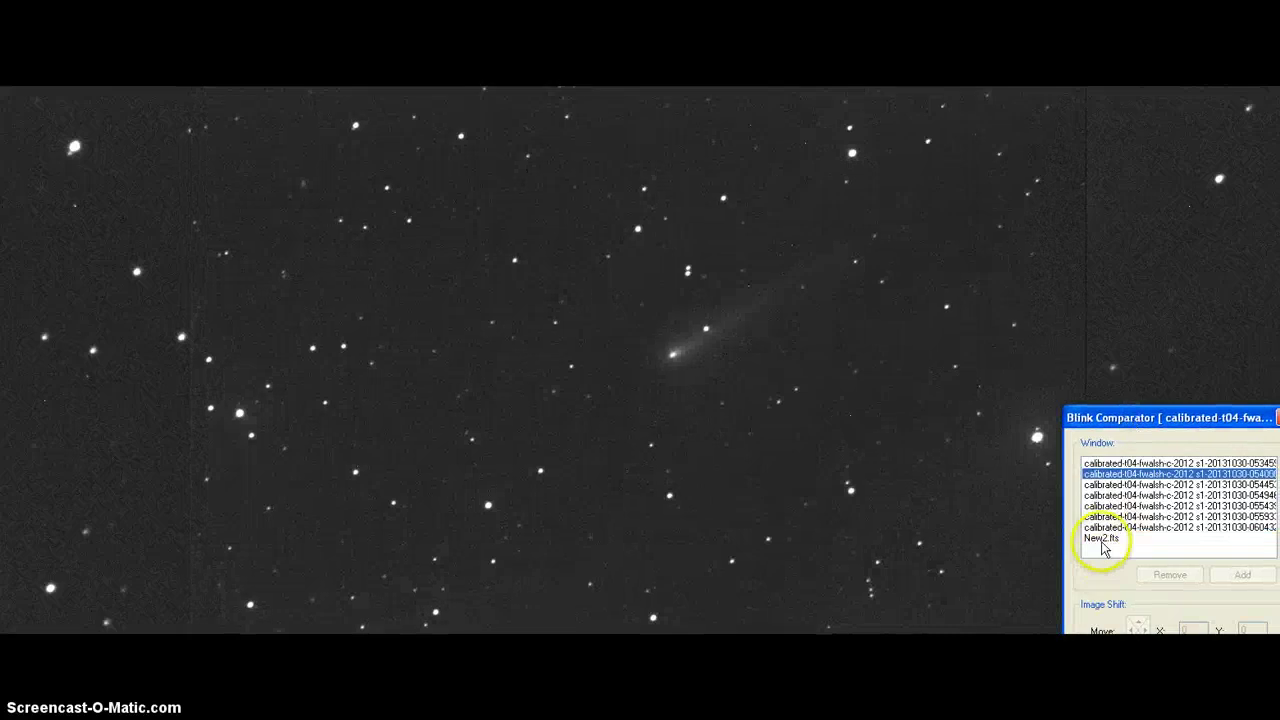
Stop the blink to remove New2.fts from the list, and blink only the T04 frames with the dialog moved clear of the comet
left_click_drag(1198, 417, 1157, 295)
left_click(1207, 576)
left_click(1075, 409)
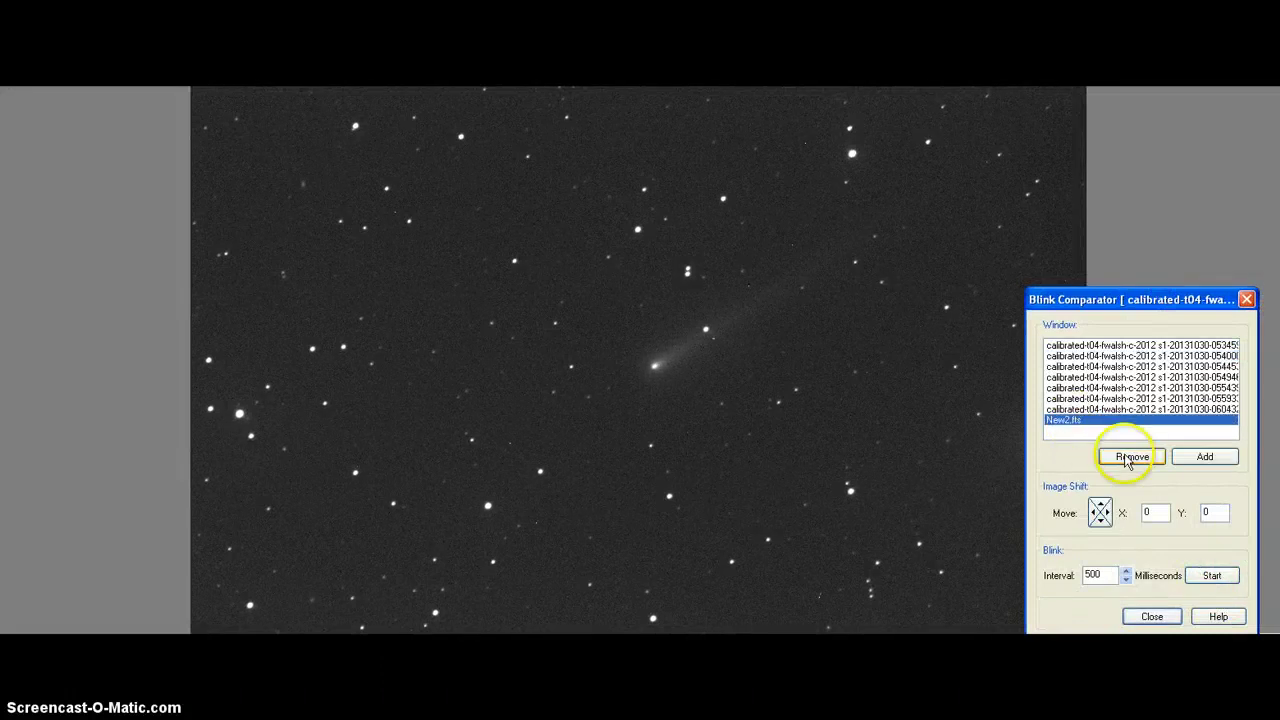
left_click(1128, 456)
left_click(1212, 576)
left_click_drag(1134, 299, 1150, 635)
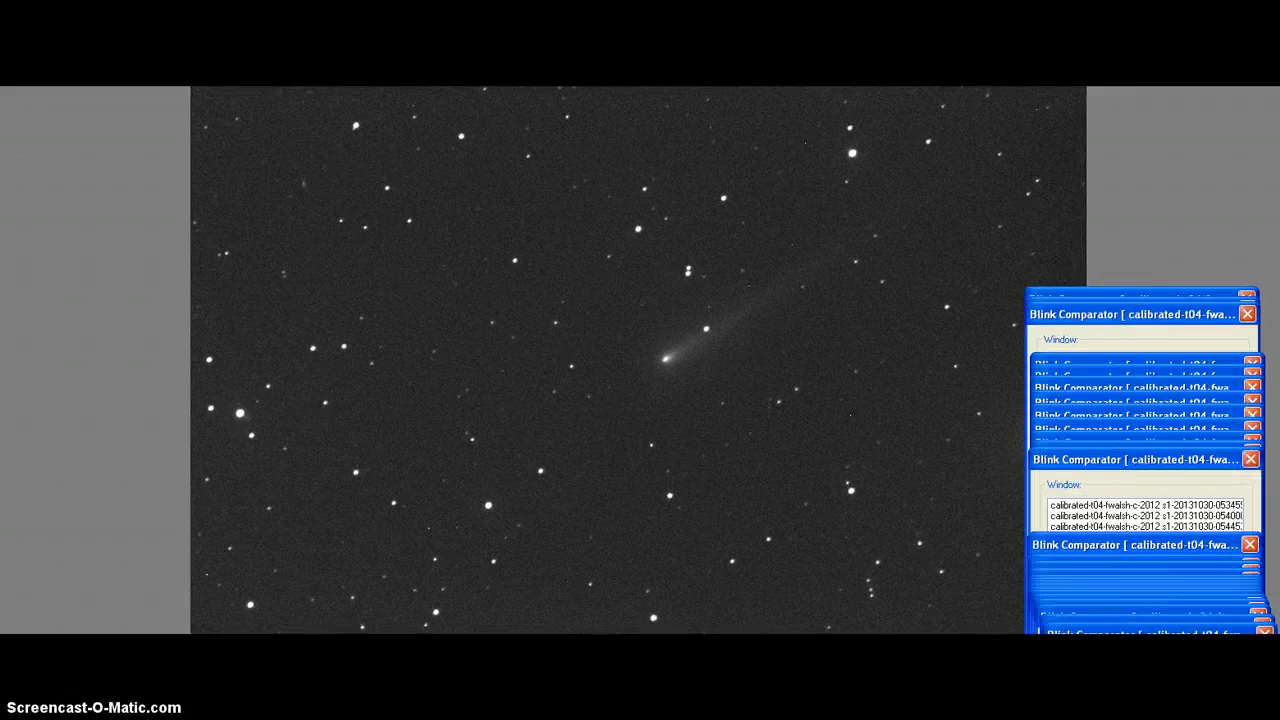